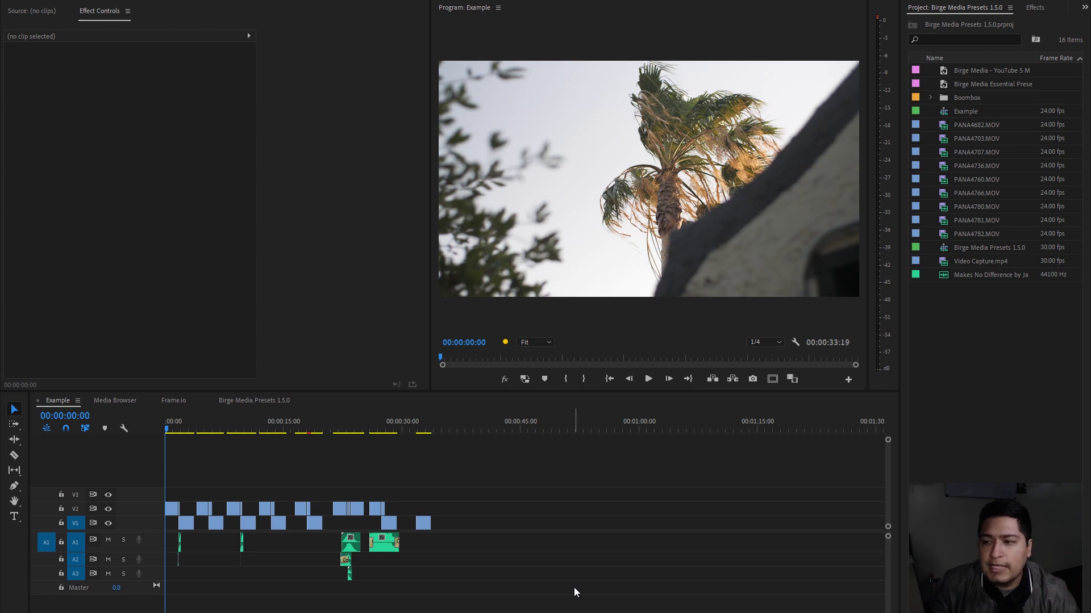
# Step: Show the Effects panel, open its Import Presets dialog and close it without importing anything
pyautogui.click(1085, 7)
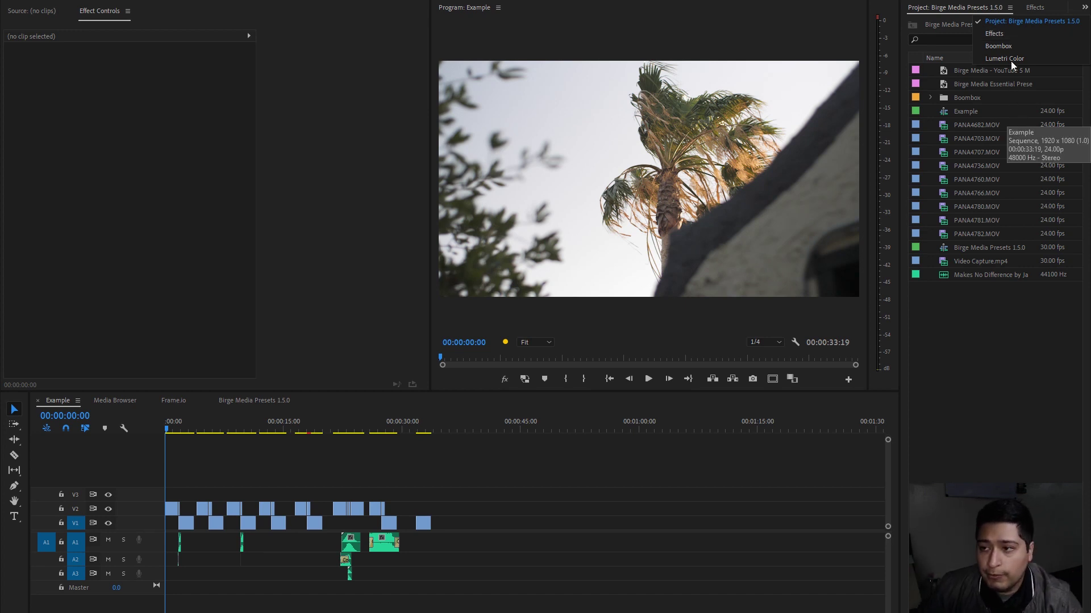
pyautogui.click(1035, 11)
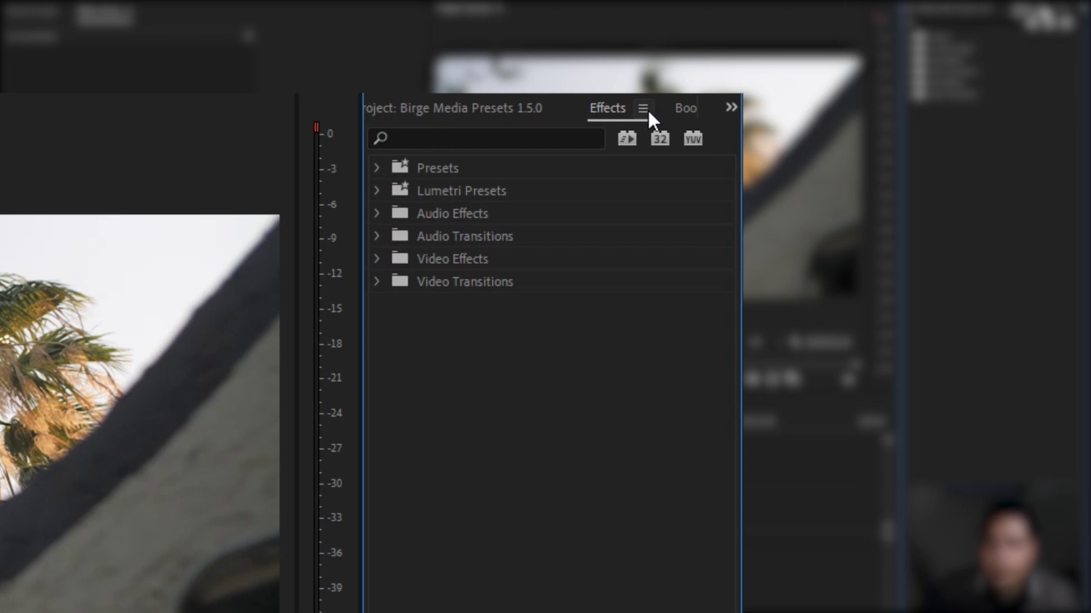
pyautogui.click(643, 109)
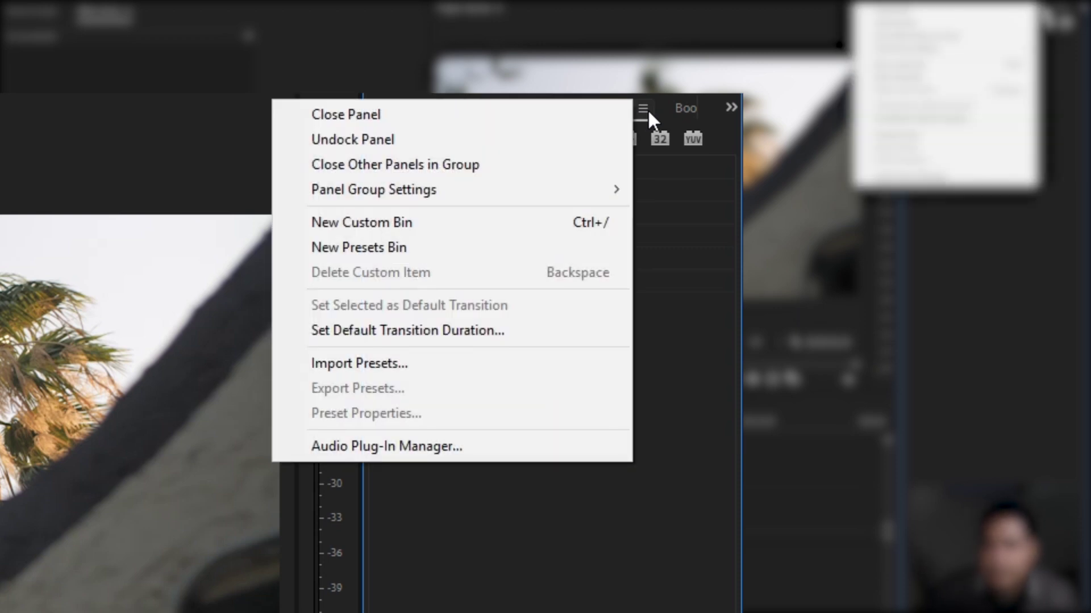
pyautogui.click(392, 364)
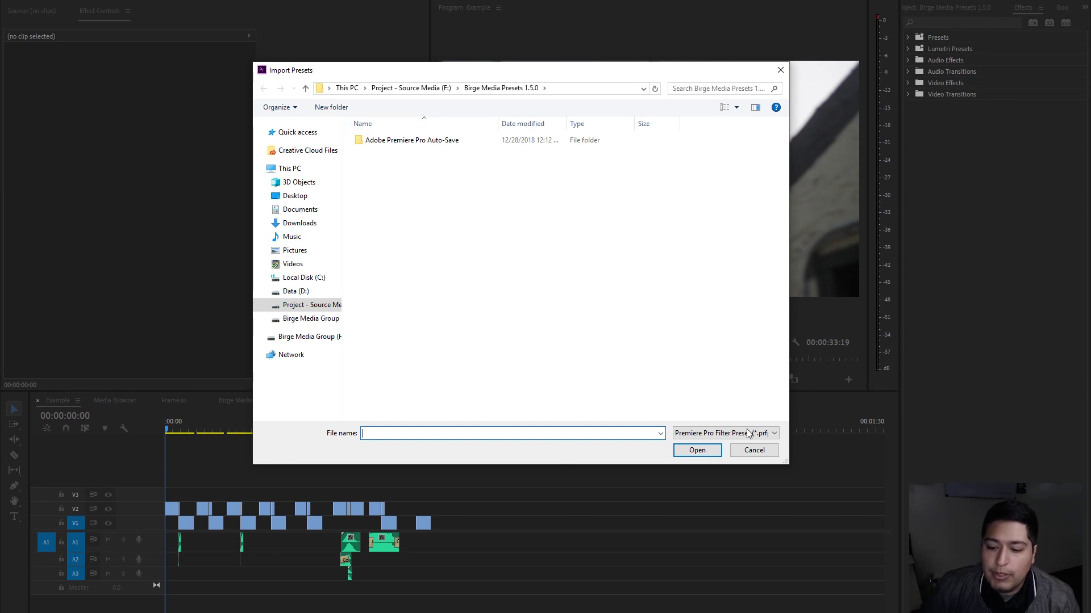
pyautogui.click(769, 452)
# Step: Expand the Birge Media Presets V1.5.0 folder within the effect presets
pyautogui.click(907, 37)
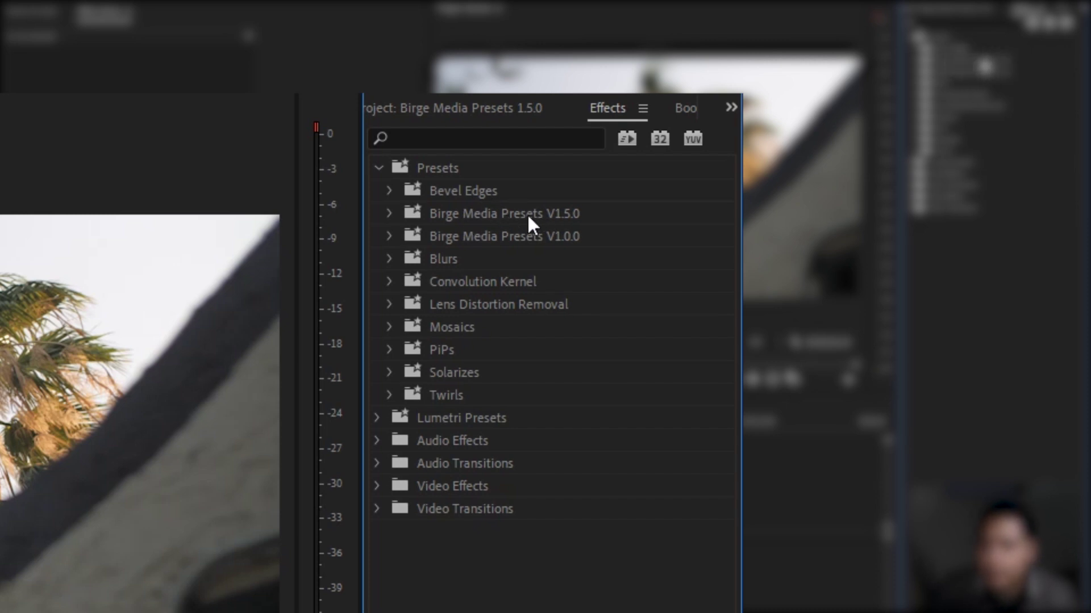
pyautogui.click(388, 214)
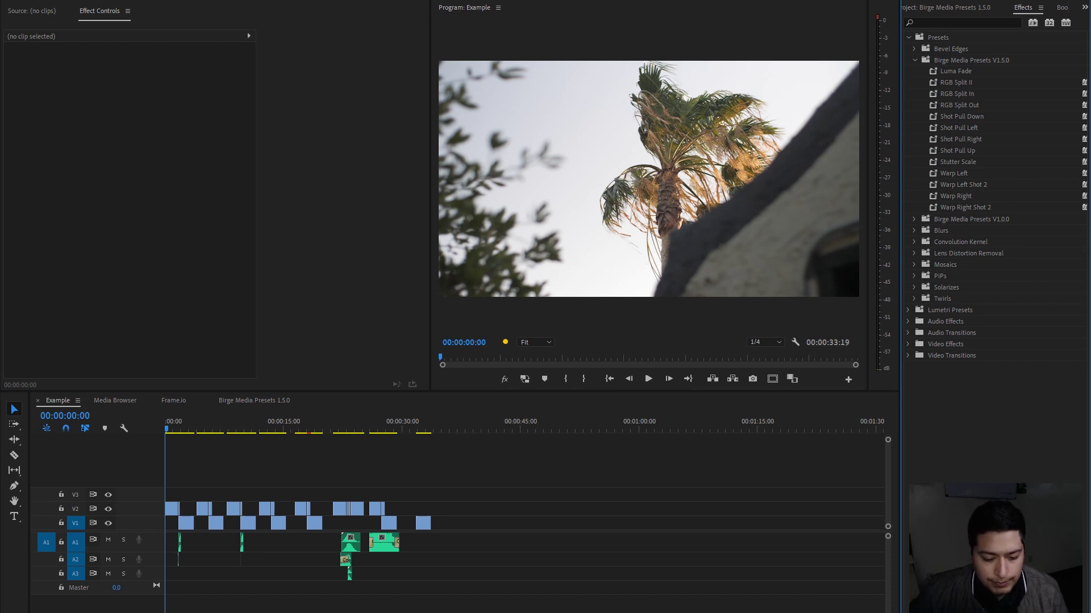
# Step: Play the example sequence from the start, then replay the transition from about 00:00:13:08
pyautogui.moveTo(601, 612); pyautogui.dragTo(340, 612)
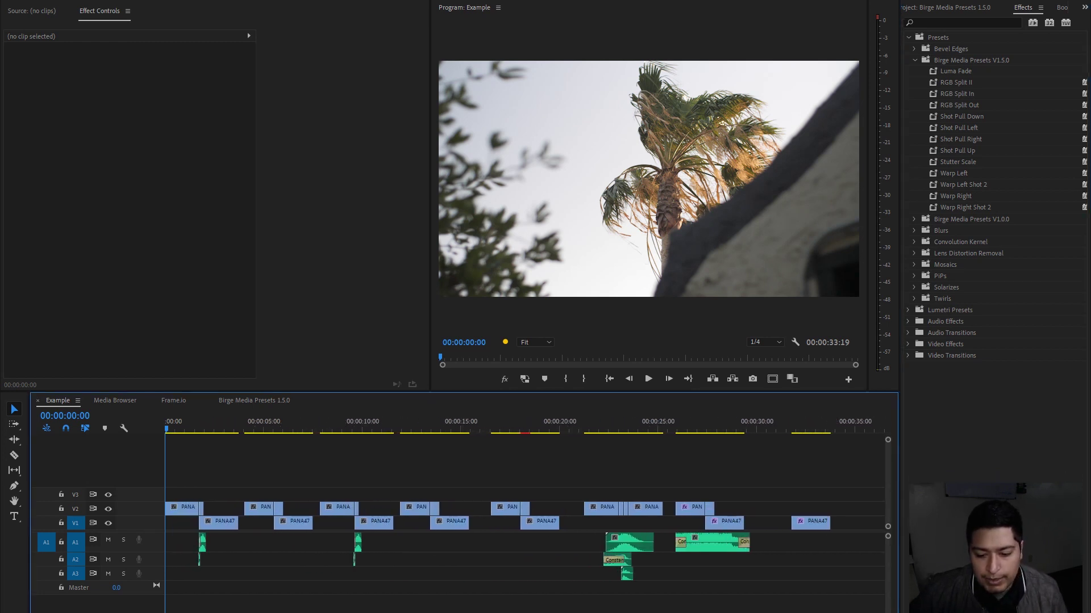
pyautogui.press('space')
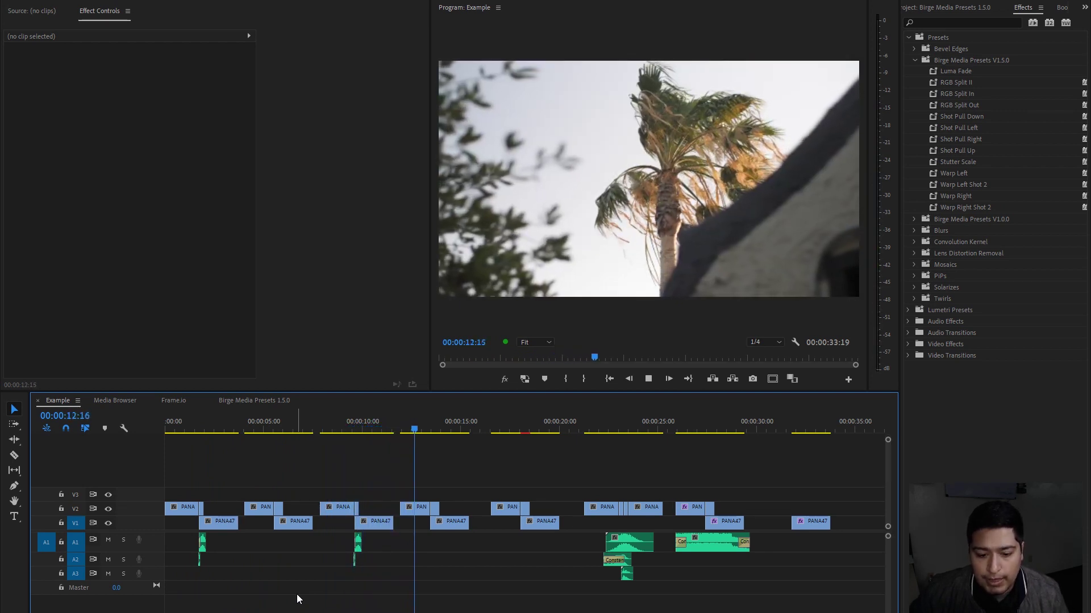
pyautogui.press('space')
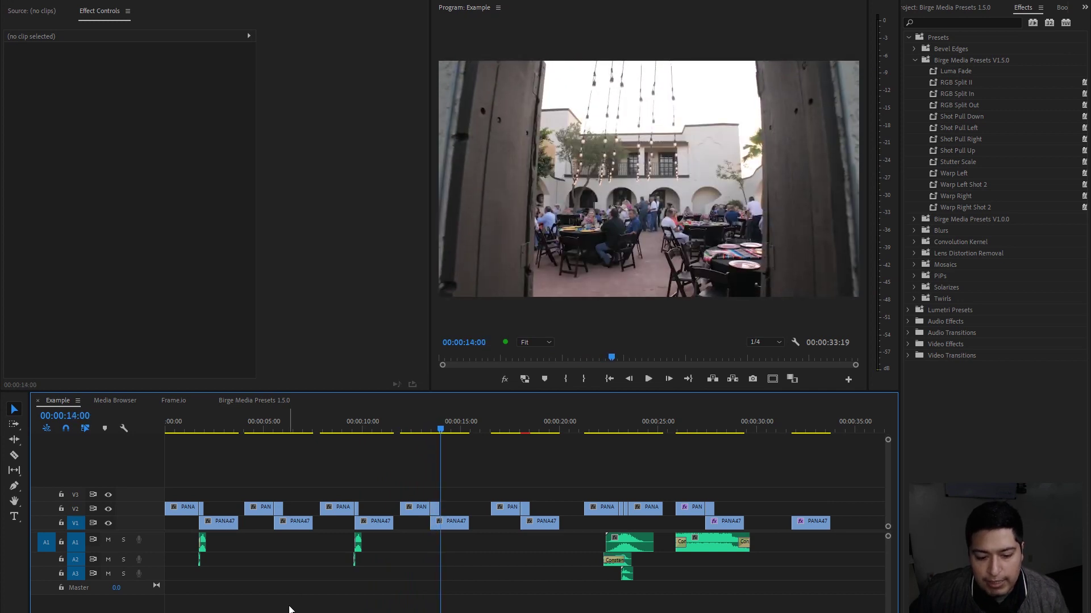
pyautogui.moveTo(440, 427); pyautogui.dragTo(429, 433)
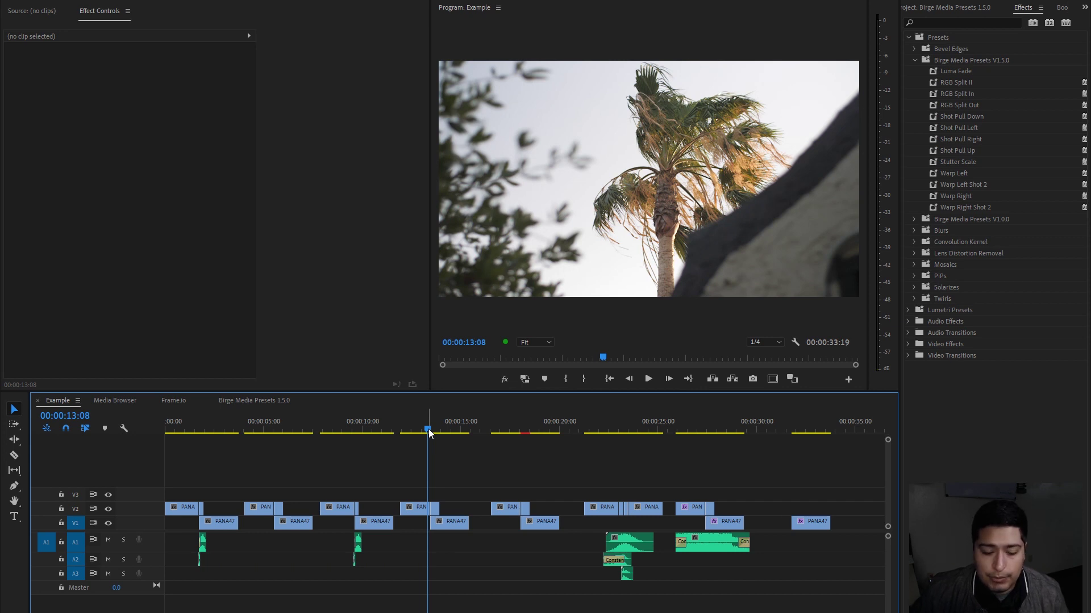
pyautogui.press('space')
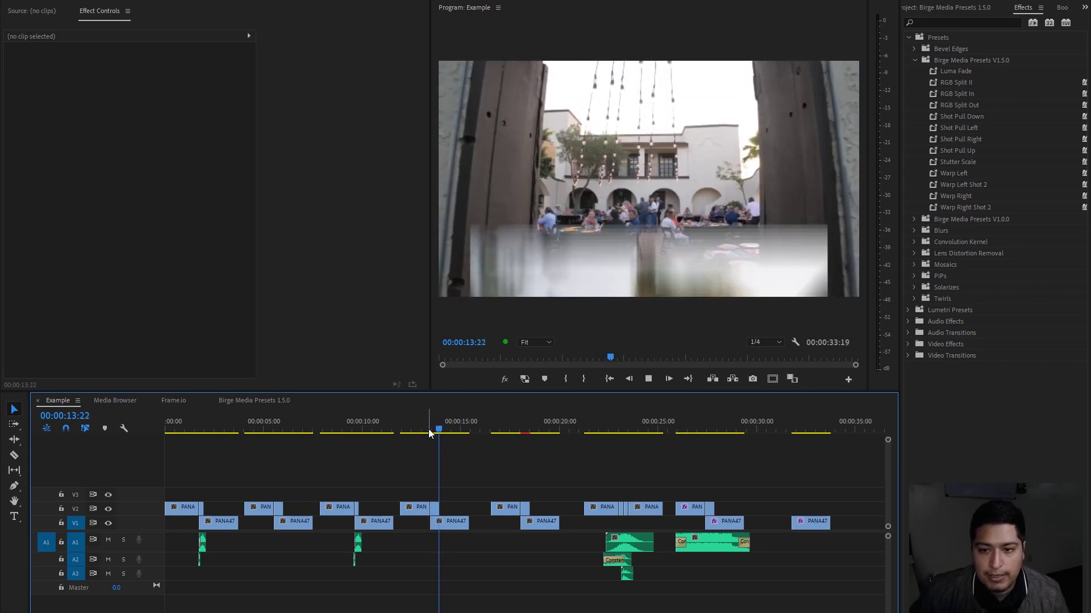
pyautogui.press('space')
# Step: Remove the short Shot Pull Up segment ending the first PANA4707.MOV clip and extend that clip to a two-second duration
pyautogui.moveTo(216, 430); pyautogui.dragTo(191, 433)
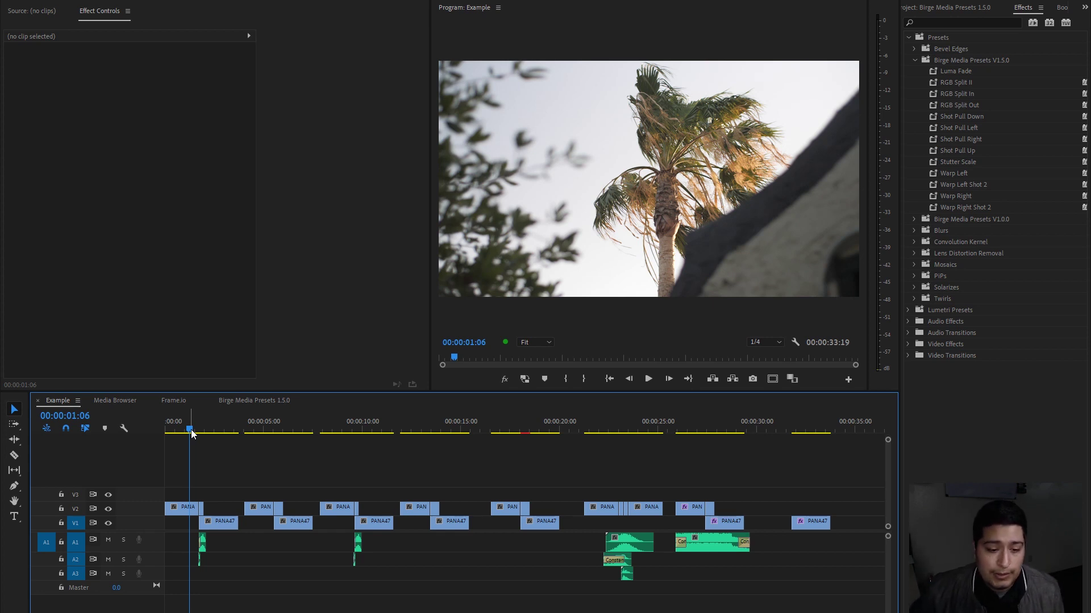
pyautogui.moveTo(192, 435)
pyautogui.mouseDown()
pyautogui.moveTo(299, 428)
pyautogui.moveTo(192, 447)
pyautogui.mouseUp()
pyautogui.press('m')
pyautogui.press('b')
pyautogui.click(229, 512)
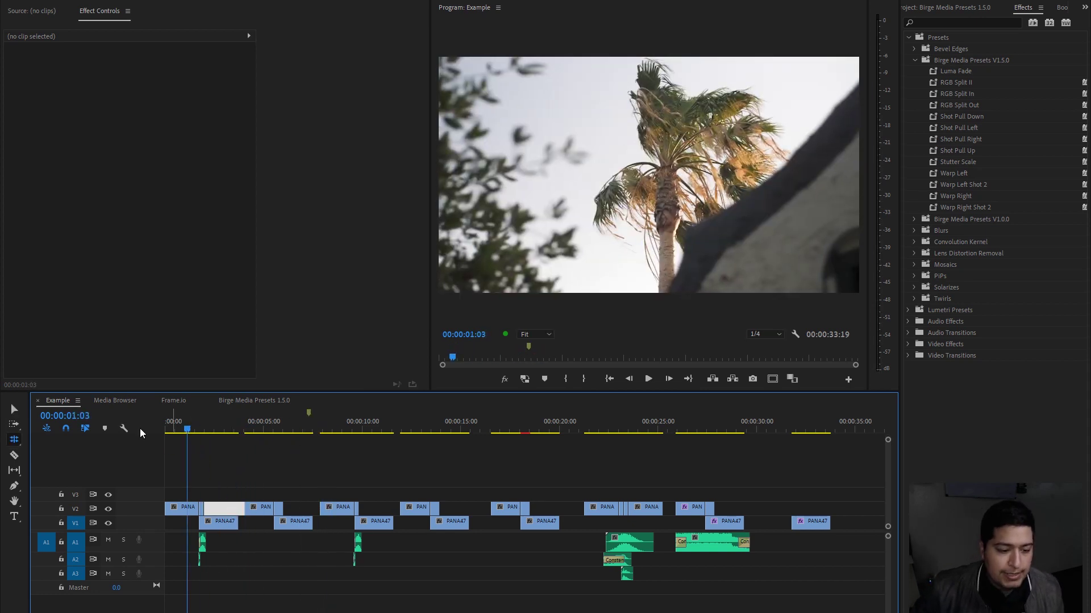
pyautogui.press('v')
pyautogui.click(206, 501)
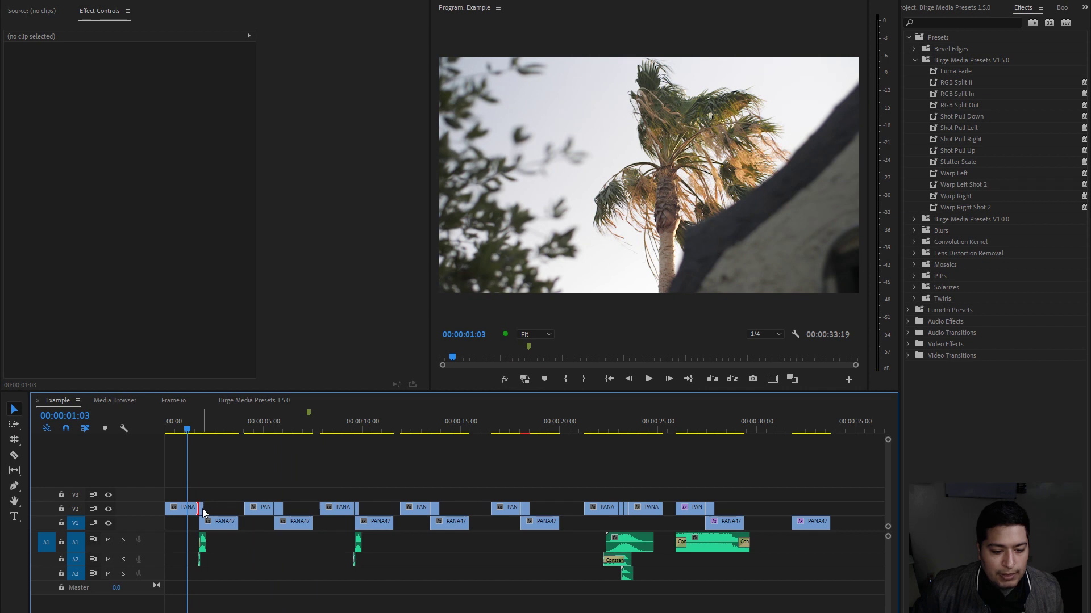
pyautogui.click(203, 511)
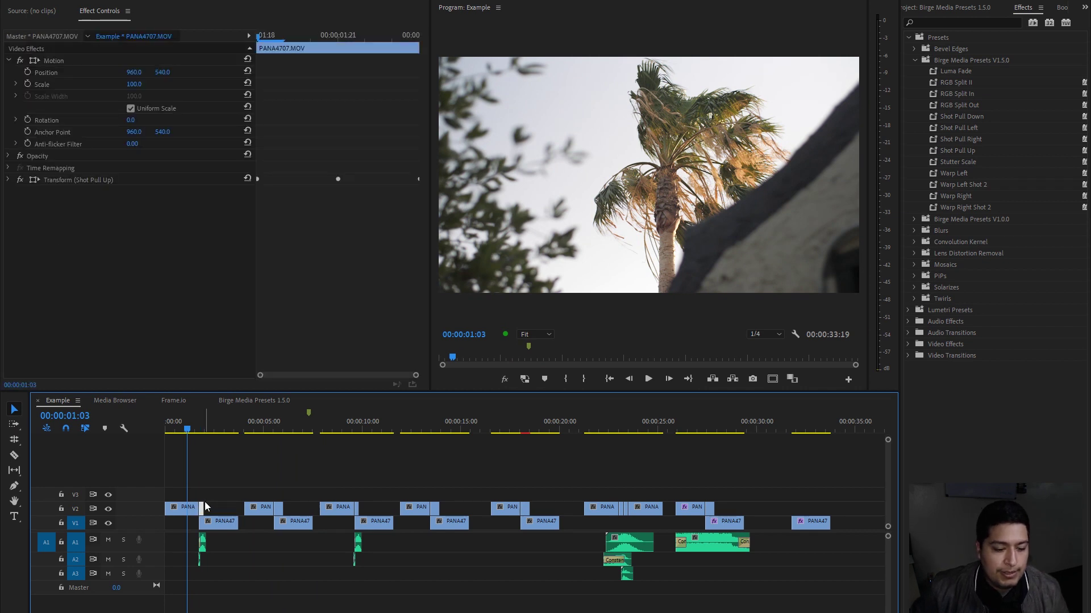
pyautogui.moveTo(206, 507)
pyautogui.mouseDown()
pyautogui.moveTo(194, 493)
pyautogui.moveTo(205, 495)
pyautogui.moveTo(193, 510)
pyautogui.mouseUp()
pyautogui.click(193, 509)
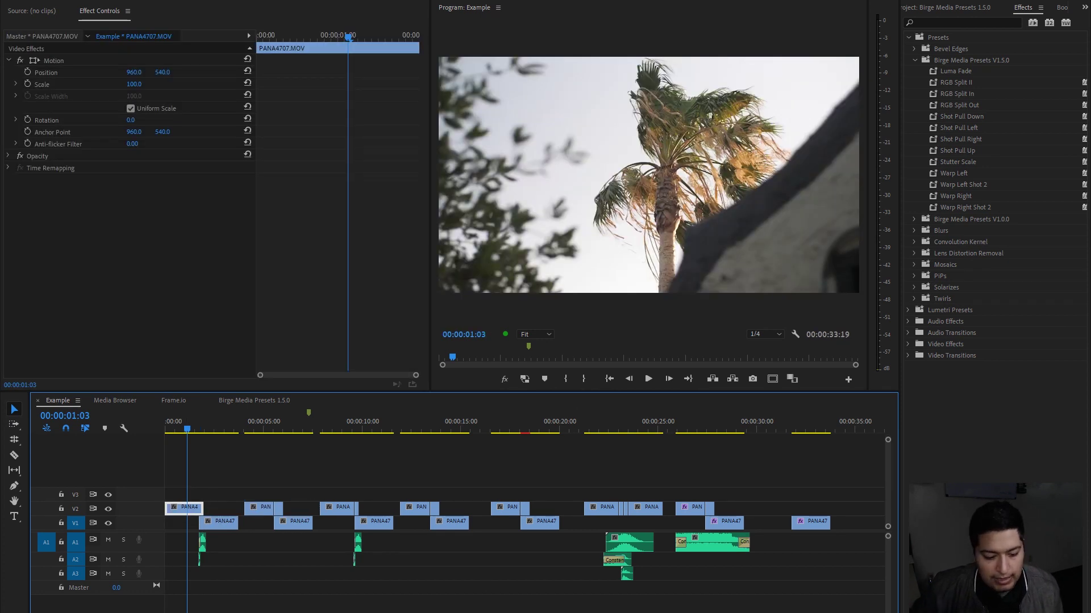
# Step: Move the first PANA4736.MOV clip on V1 so it starts where the PANA4707.MOV clip on V2 ends
pyautogui.press('=')
pyautogui.press('=')
pyautogui.press('=')
pyautogui.press('=')
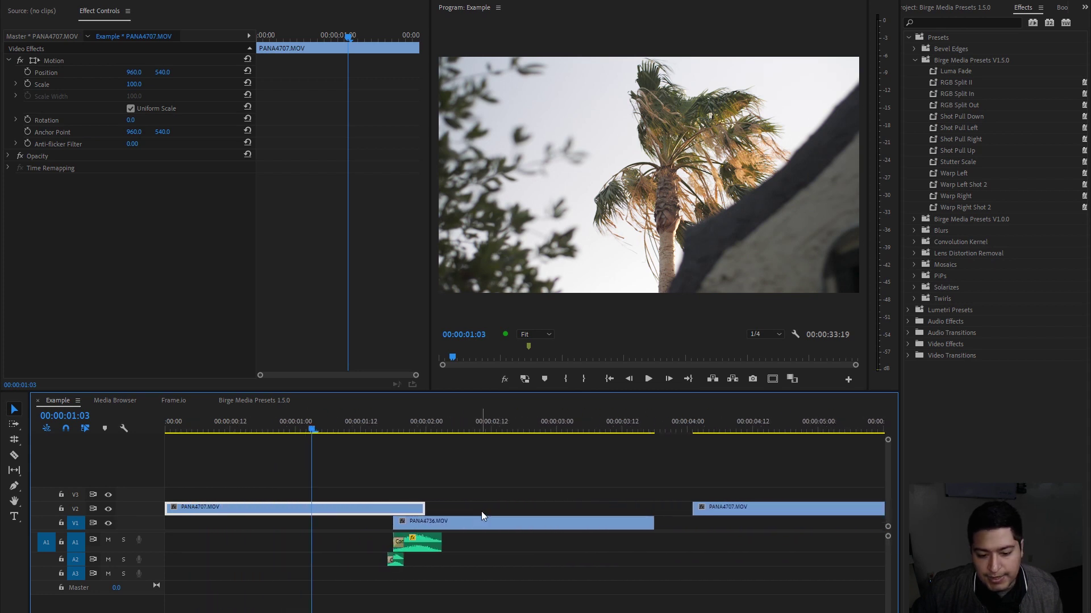
pyautogui.moveTo(481, 518); pyautogui.dragTo(493, 518)
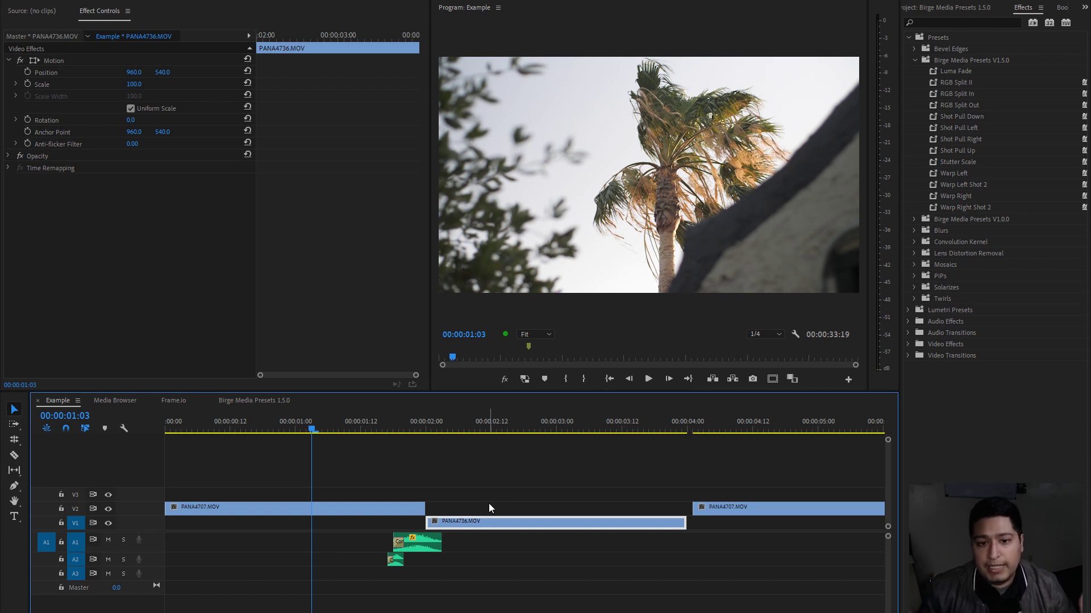
pyautogui.click(487, 504)
# Step: Split the first PANA4707.MOV clip at 00:00:01:18, six frames before its end at 00:00:02:00
pyautogui.click(386, 430)
pyautogui.moveTo(387, 430); pyautogui.dragTo(424, 434)
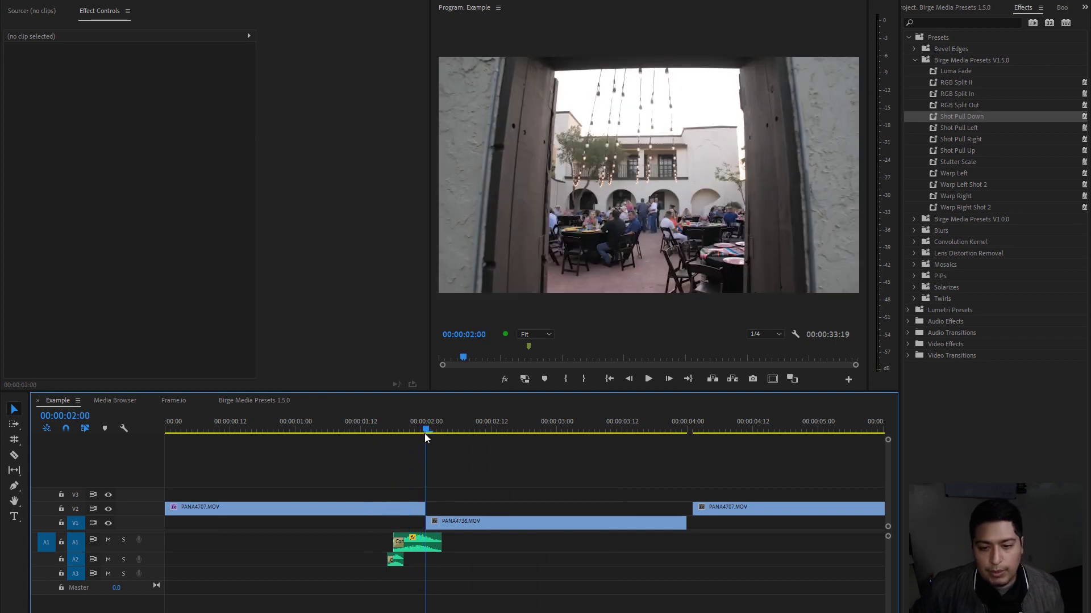
pyautogui.moveTo(330, 430); pyautogui.dragTo(428, 430)
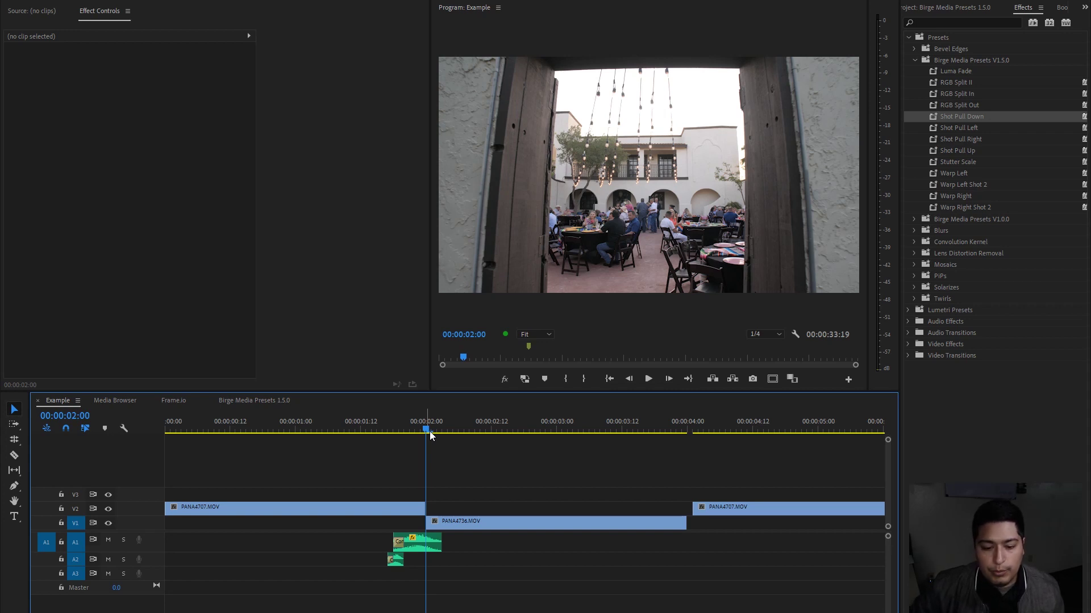
pyautogui.hotkey('shift', 'Left')
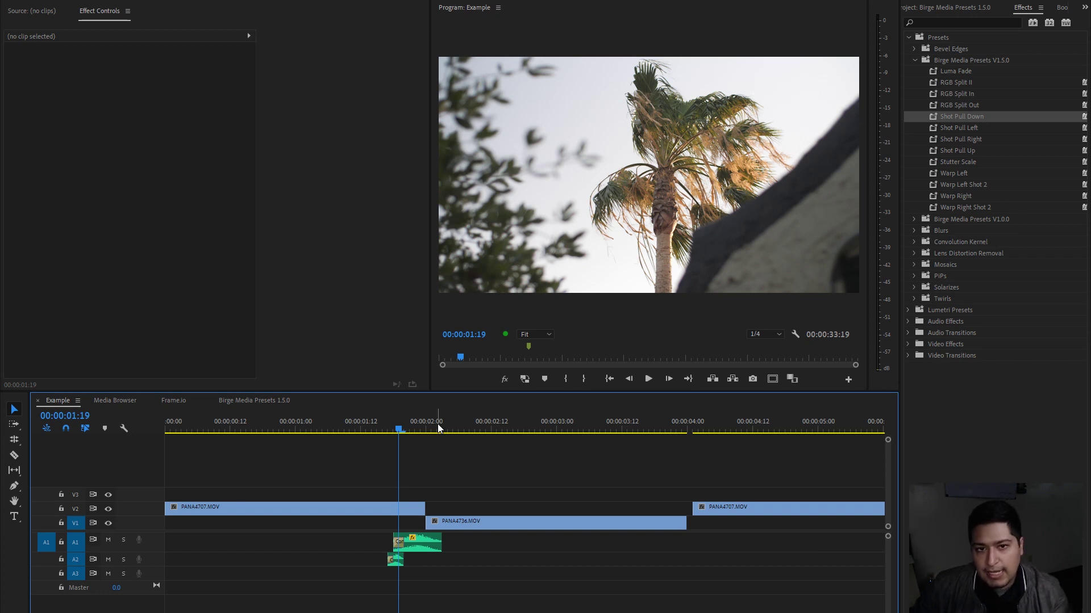
pyautogui.press('Left')
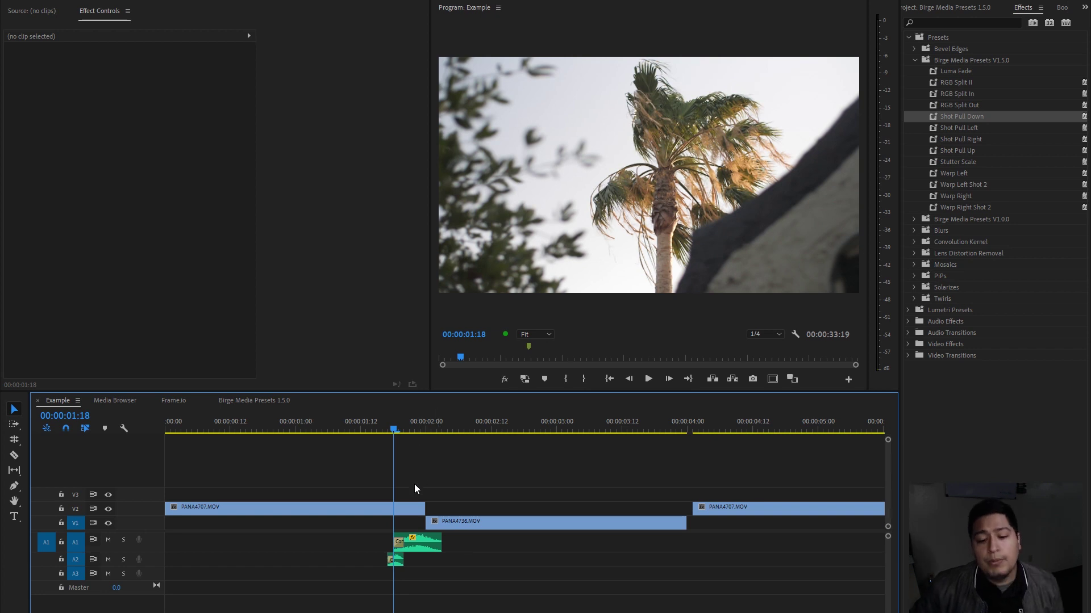
pyautogui.click(403, 507)
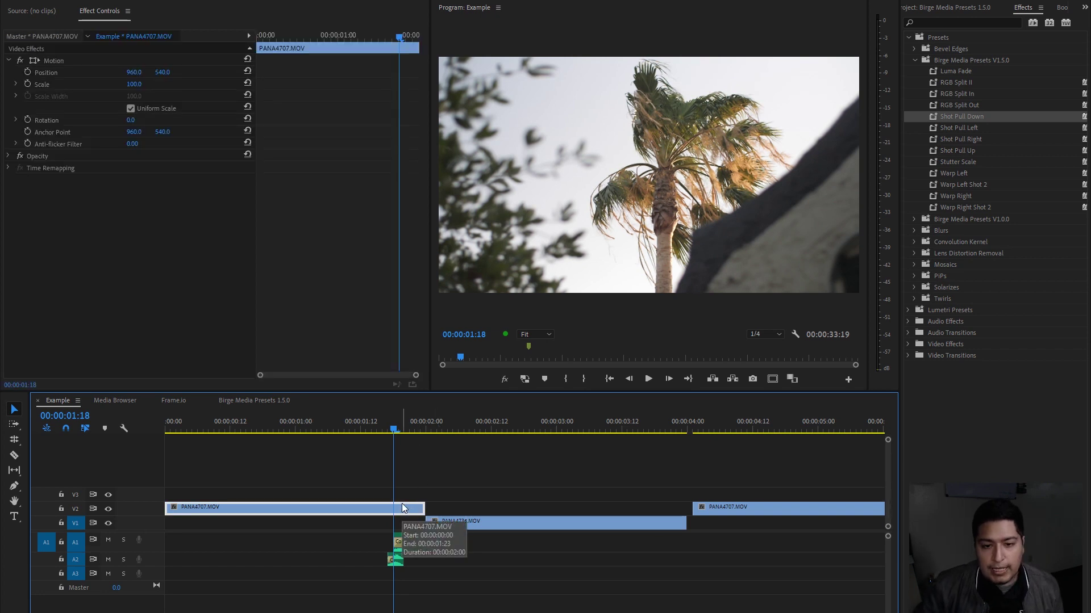
pyautogui.hotkey('ctrl', 'k')
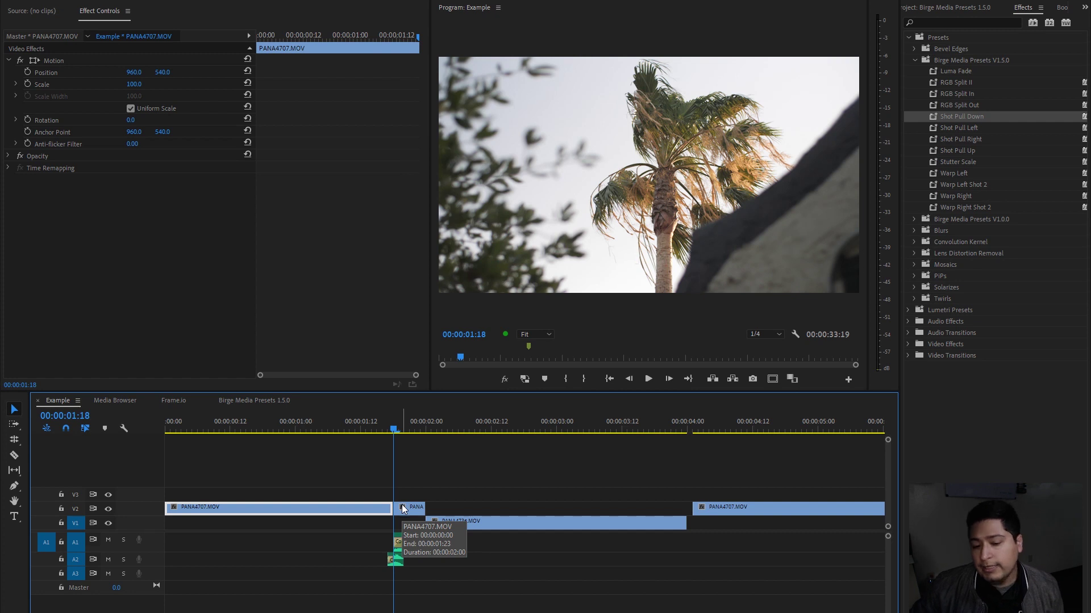
# Step: Apply the Shot Pull Down preset to the six-frame PANA4707.MOV segment and slide PANA4736.MOV beneath it to start at 00:00:01:18
pyautogui.click(402, 507)
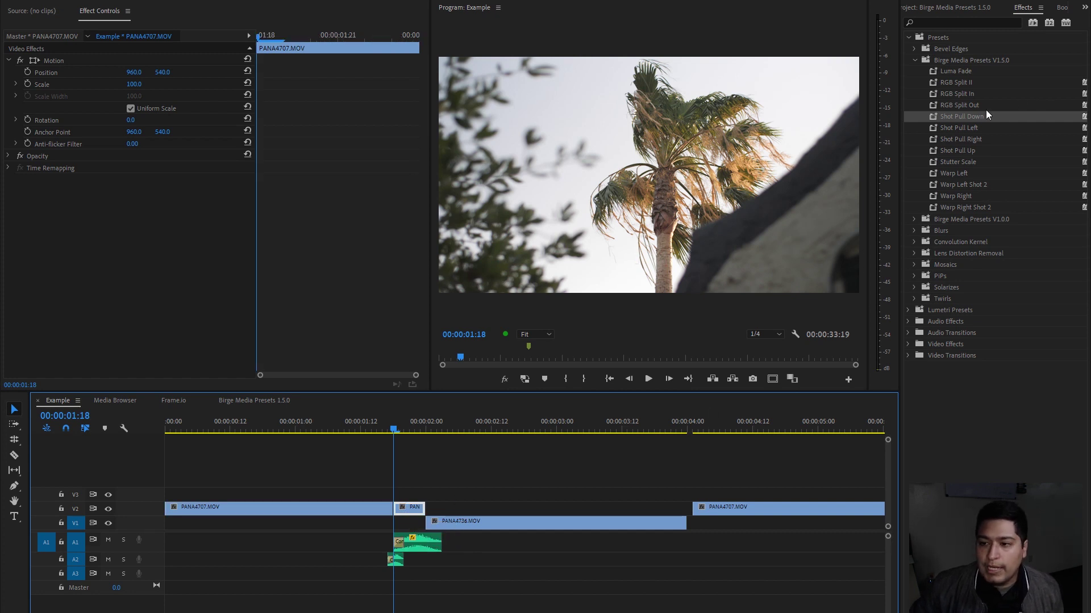
pyautogui.moveTo(932, 116); pyautogui.dragTo(414, 507)
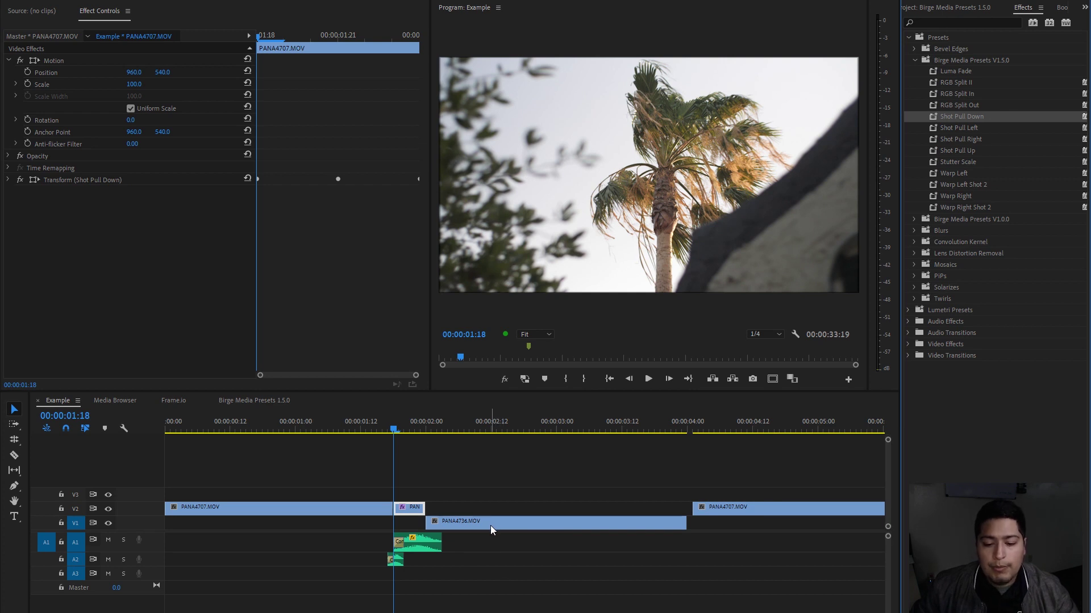
pyautogui.moveTo(492, 530); pyautogui.dragTo(455, 526)
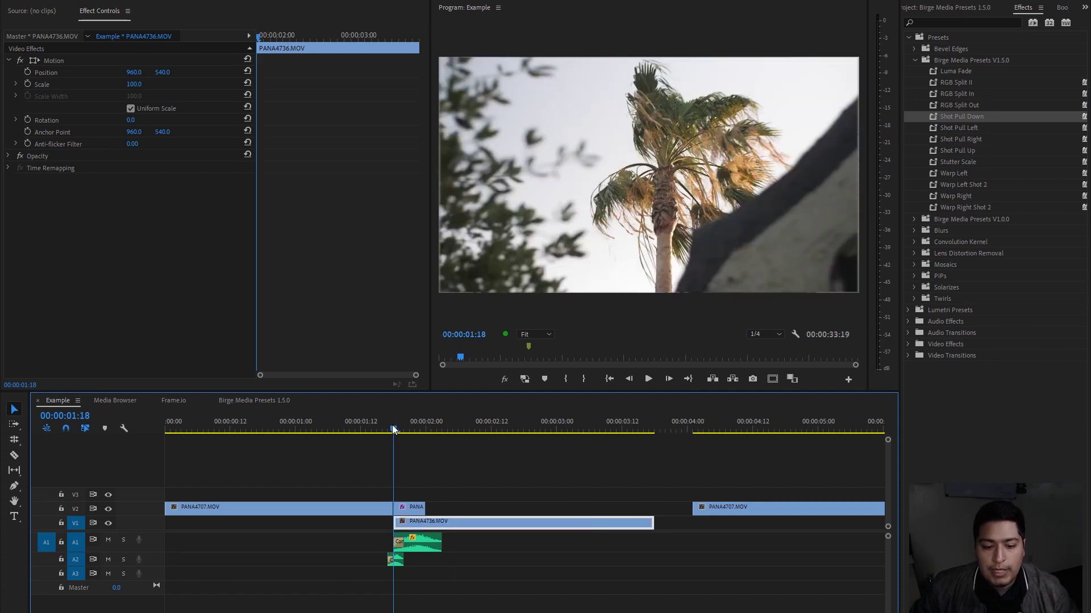
# Step: Play the first transition from 00:00:01:13, then look at the Boombox sound categories and return to the Effects panel
pyautogui.moveTo(390, 426); pyautogui.dragTo(365, 465)
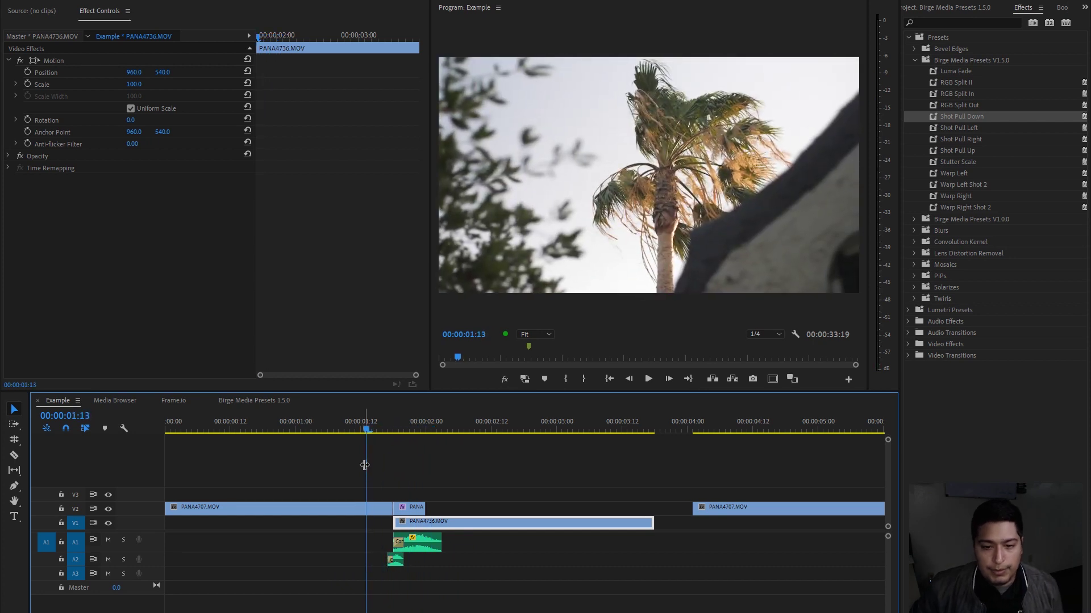
pyautogui.press('space')
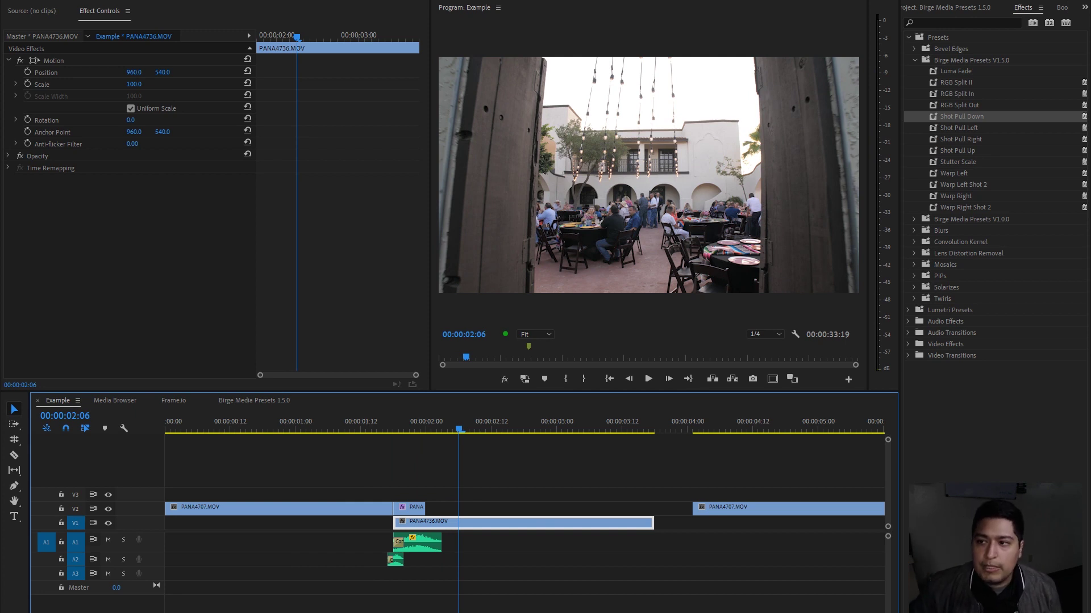
pyautogui.click(1060, 9)
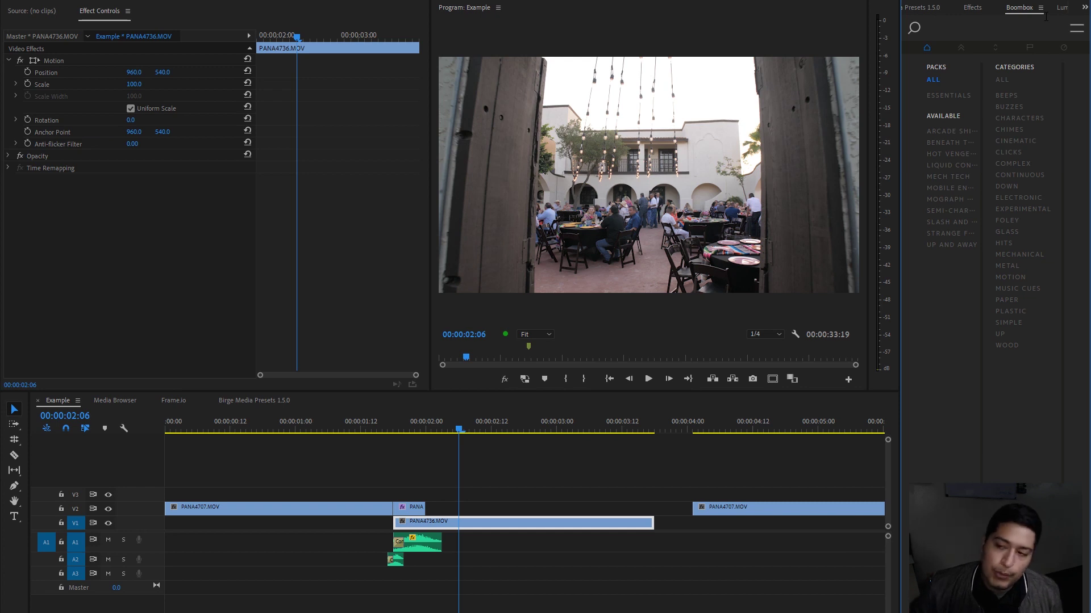
pyautogui.click(972, 8)
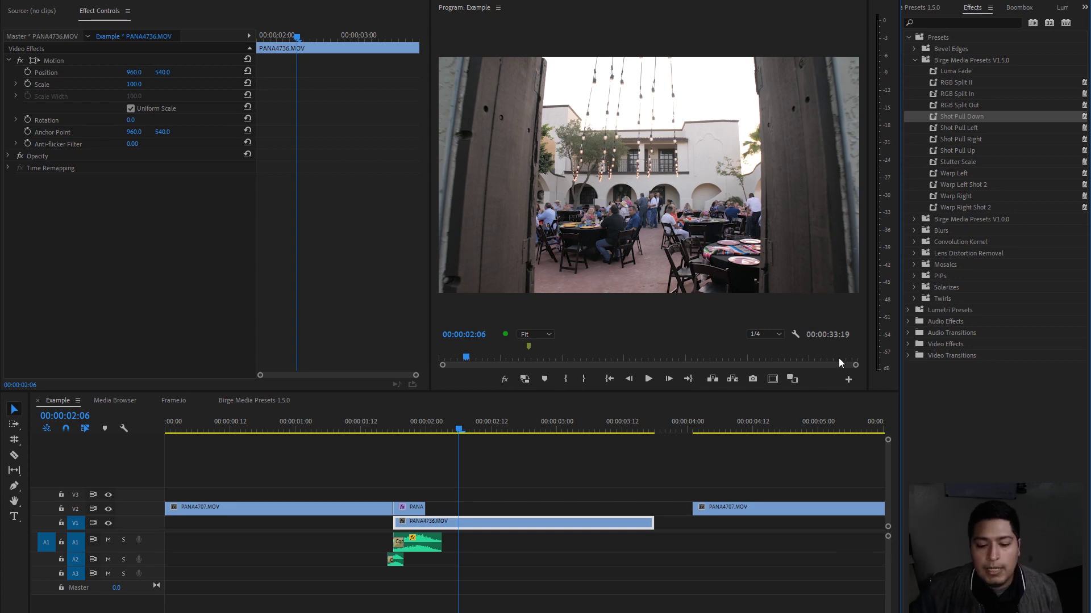
# Step: Replay the first transition from 00:00:01:12 and compare it with the transitions near 5 and 9 seconds in the sequence
pyautogui.click(361, 430)
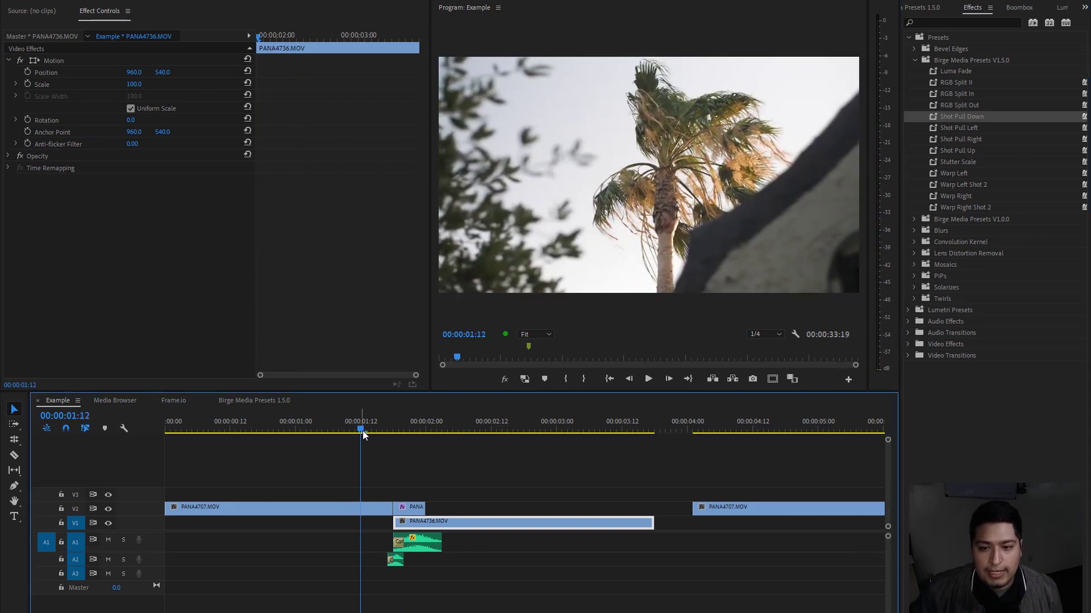
pyautogui.press('space')
pyautogui.press('-')
pyautogui.click(479, 432)
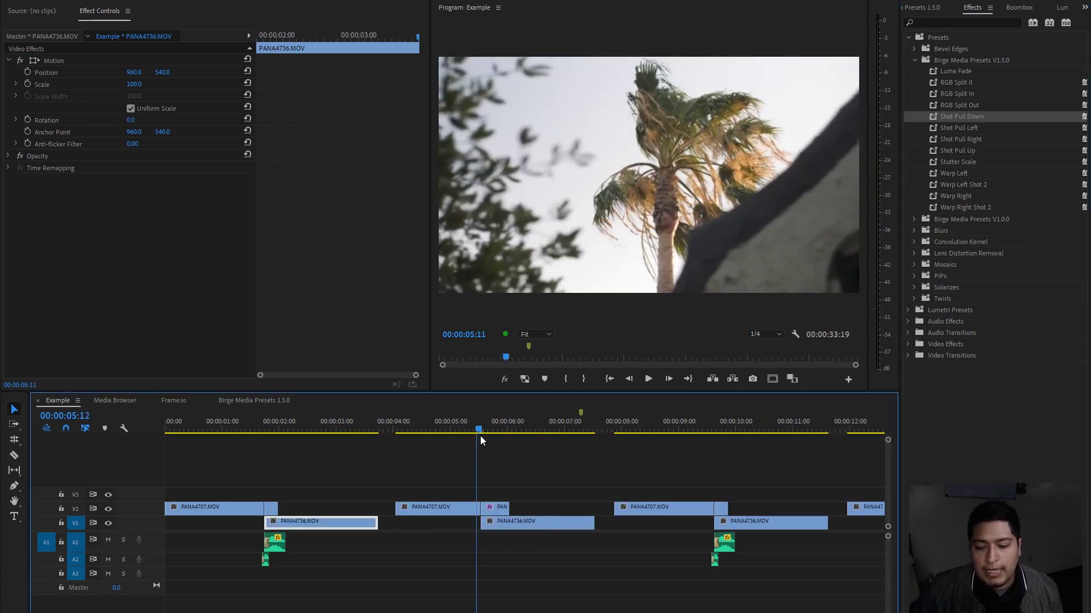
pyautogui.moveTo(479, 435); pyautogui.dragTo(609, 442)
pyautogui.press('space')
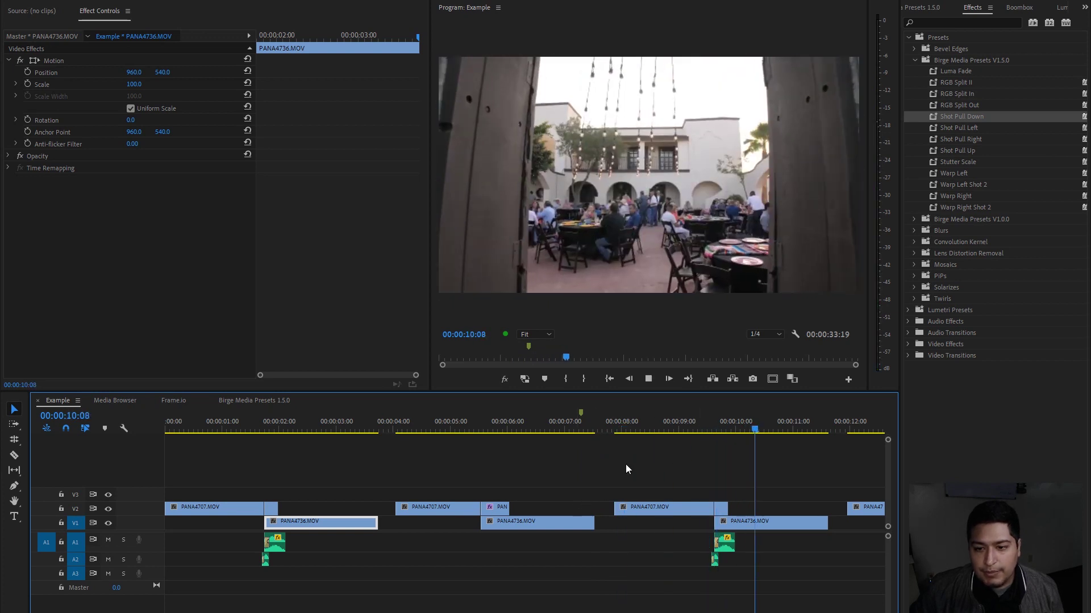
pyautogui.click(684, 424)
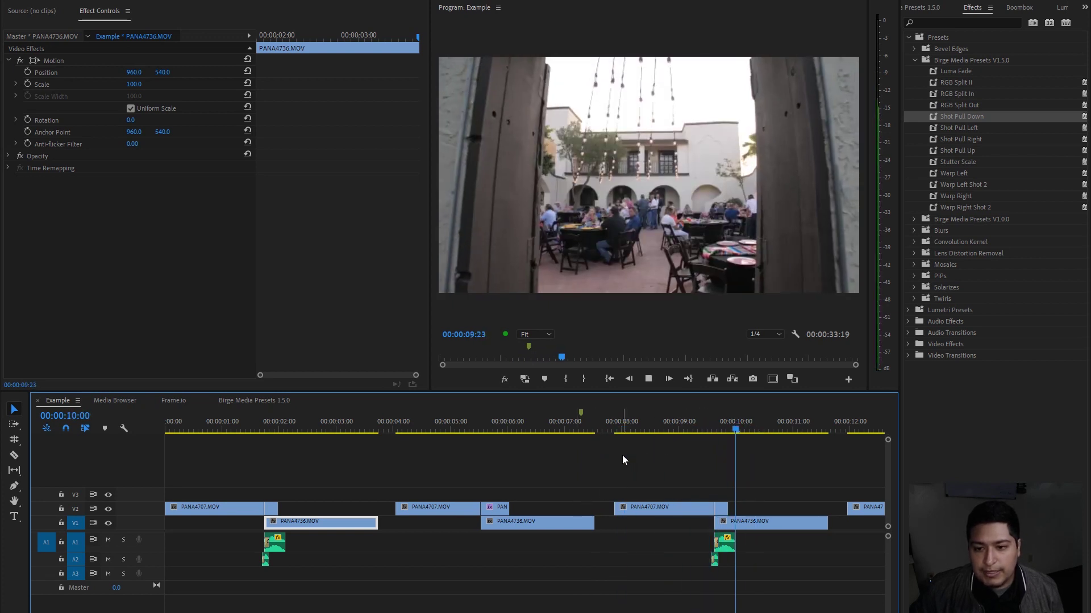
# Step: Play the third transition from 00:00:09:06, then play the fourth one from the start of its PANA4707.MOV clip near 12 seconds
pyautogui.click(694, 430)
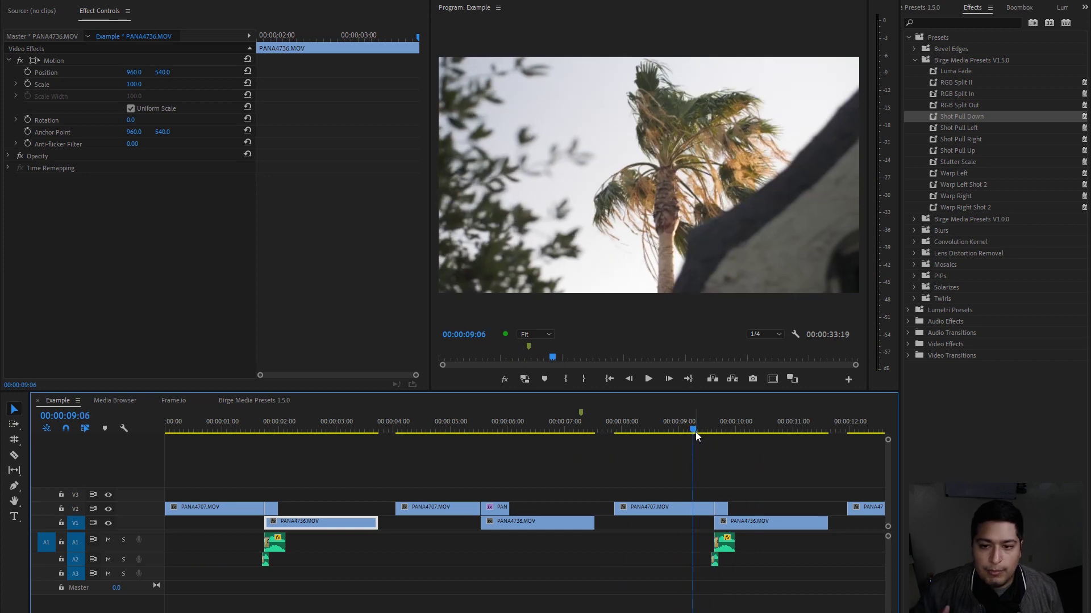
pyautogui.press('space')
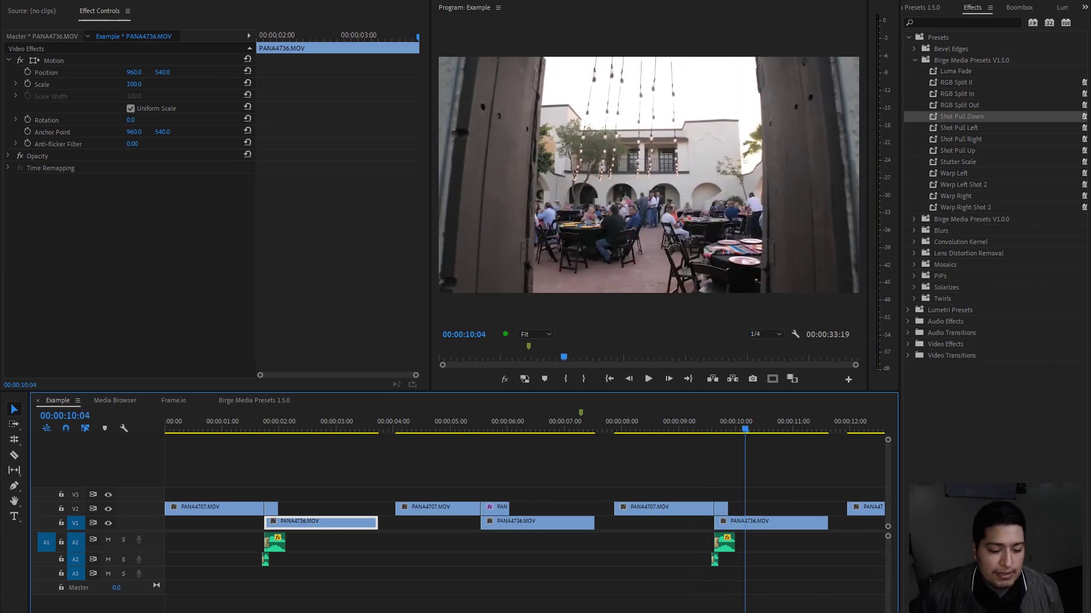
pyautogui.hscroll(5, 524, 511)
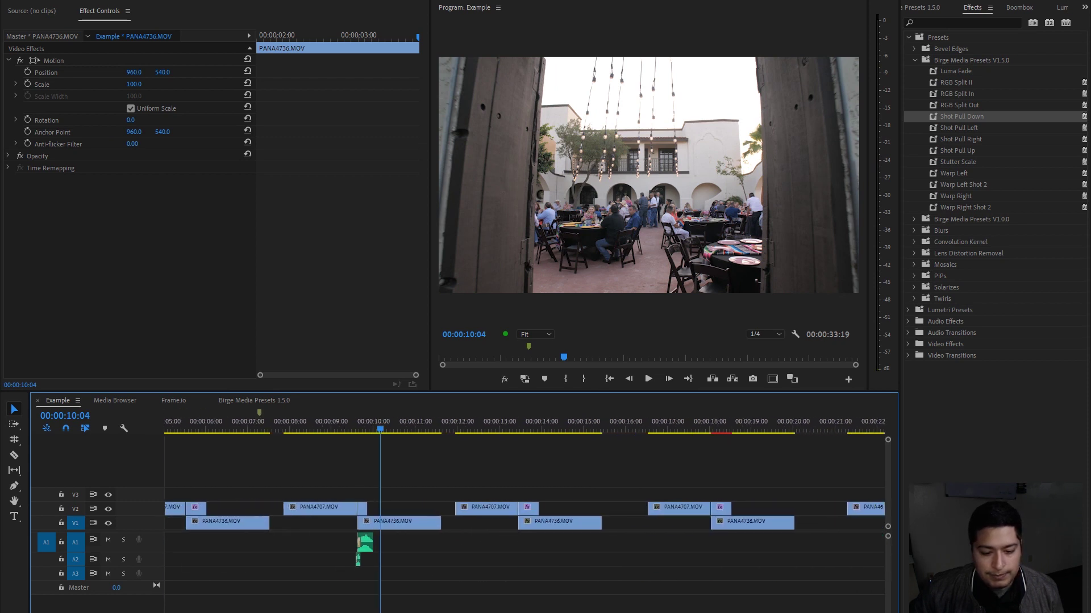
pyautogui.click(452, 422)
pyautogui.press('space')
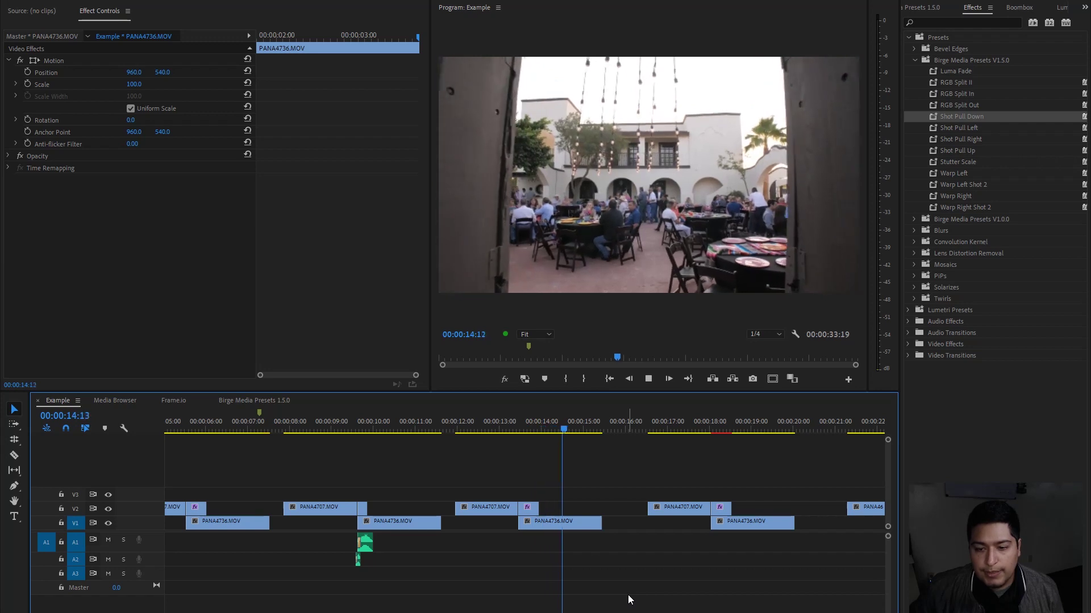
pyautogui.press('space')
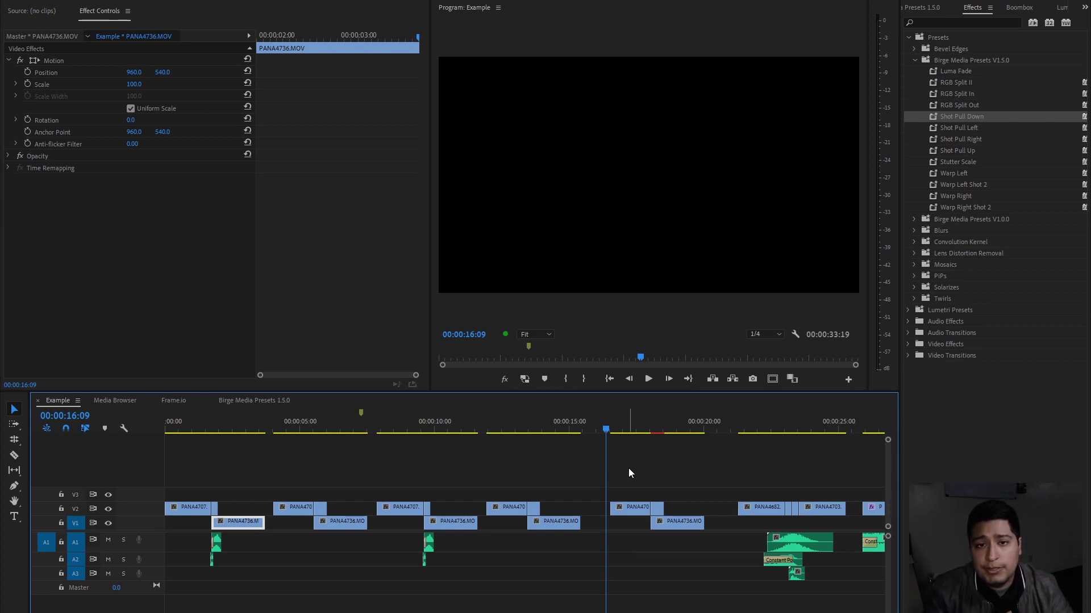
# Step: Play the fifth transition, near 18 seconds, twice from the beginning of its PANA4707.MOV clip
pyautogui.moveTo(635, 432); pyautogui.dragTo(648, 431)
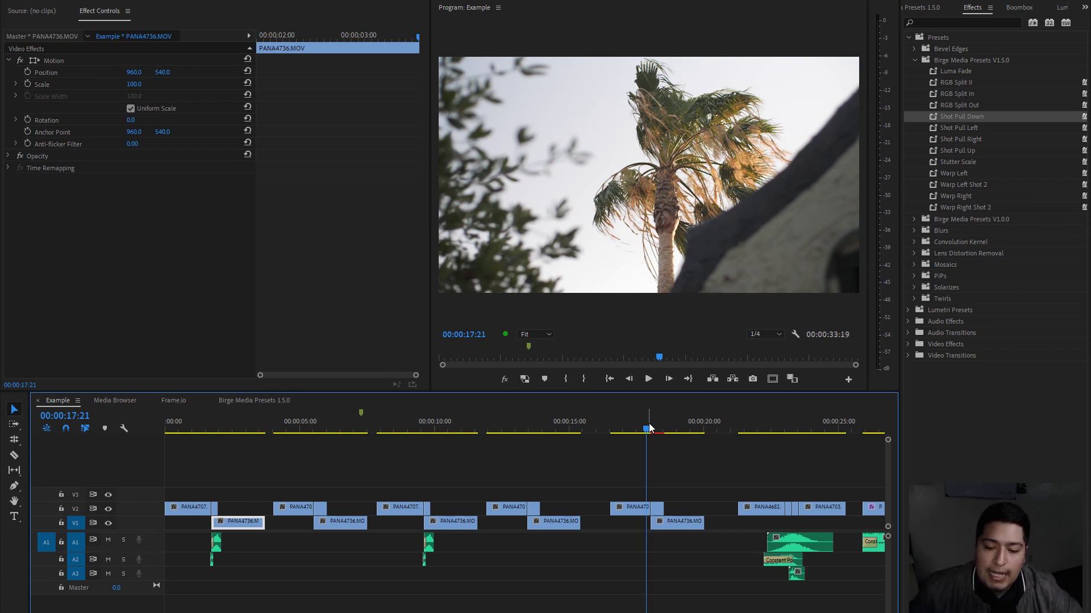
pyautogui.moveTo(649, 427); pyautogui.dragTo(617, 430)
pyautogui.press('space')
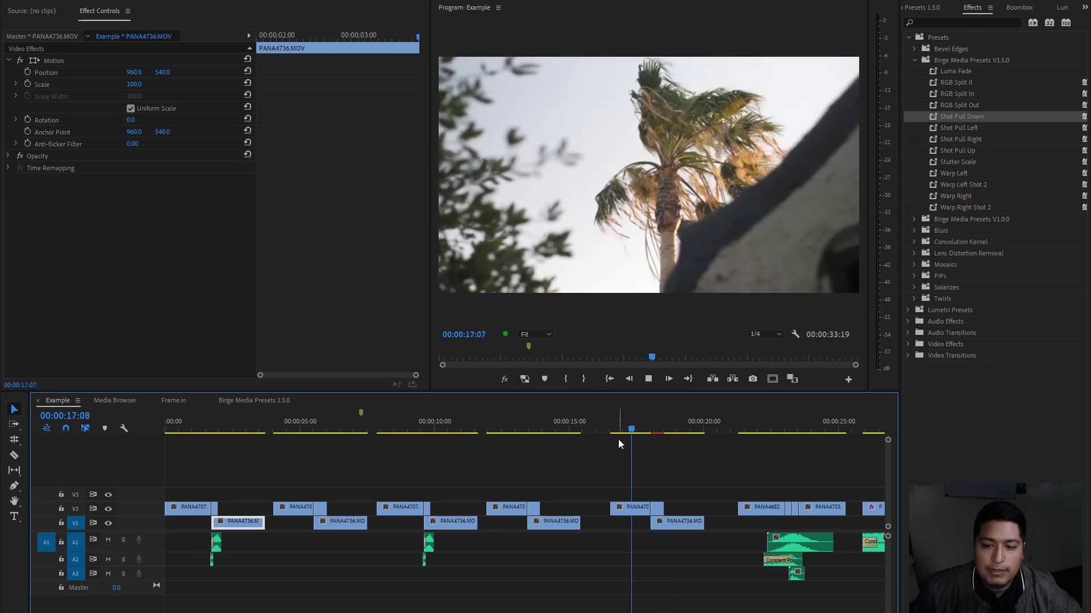
pyautogui.press('space')
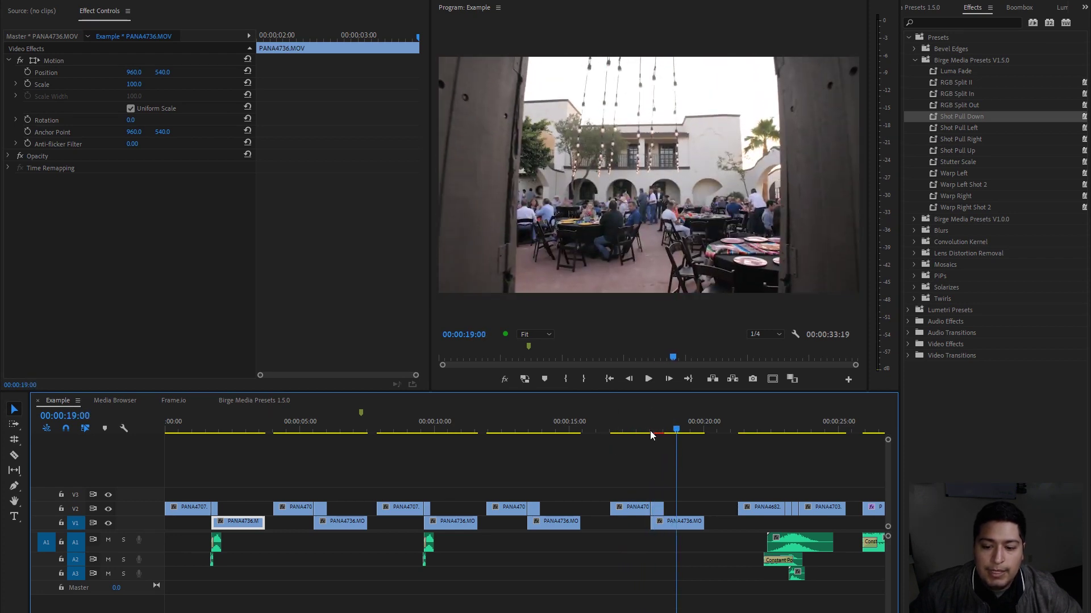
pyautogui.click(614, 430)
pyautogui.press('space')
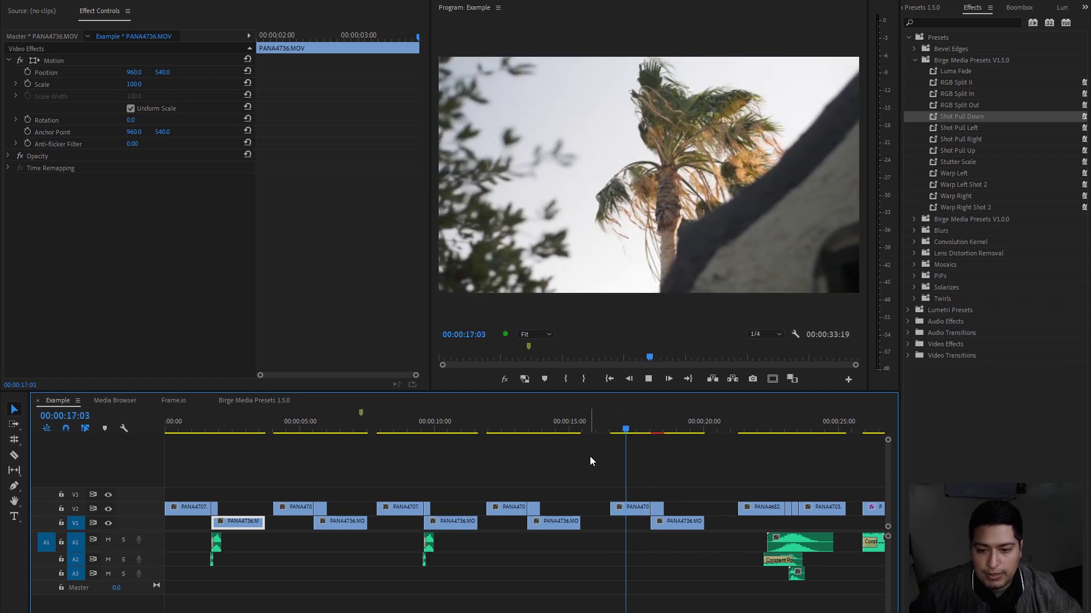
pyautogui.press('space')
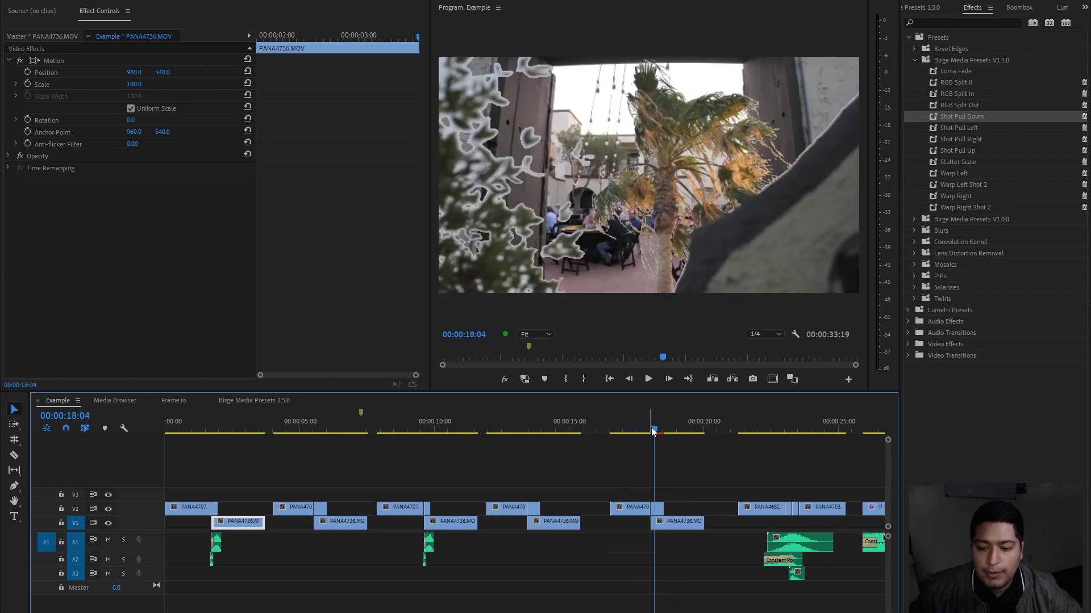
# Step: Replay the fifth transition twice, starting just before the cut near 18 seconds
pyautogui.moveTo(651, 428); pyautogui.dragTo(643, 428)
pyautogui.press('space')
pyautogui.press('space')
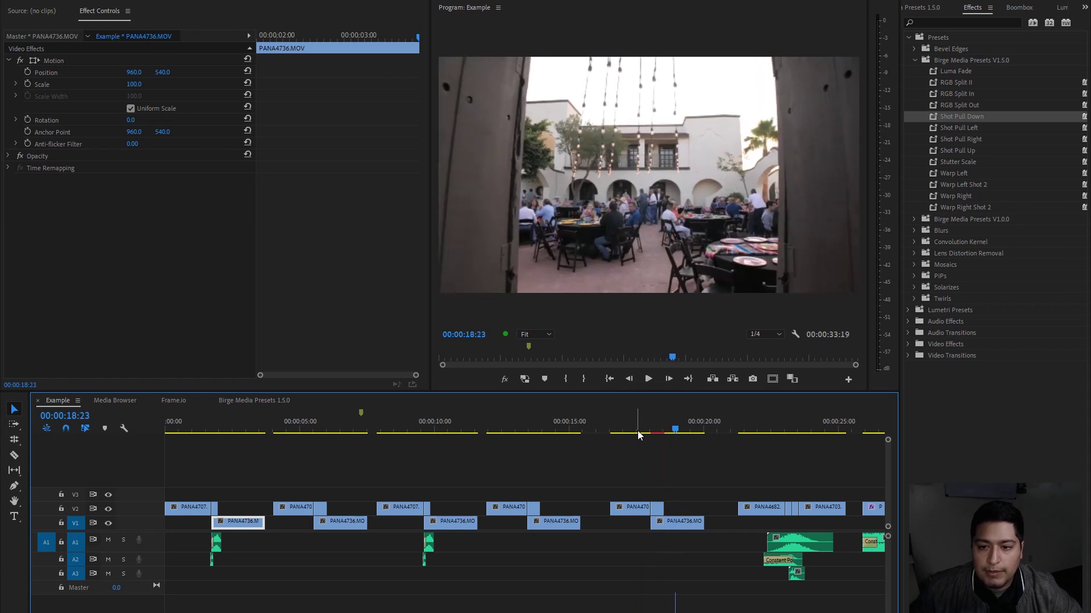
pyautogui.click(637, 431)
pyautogui.press('space')
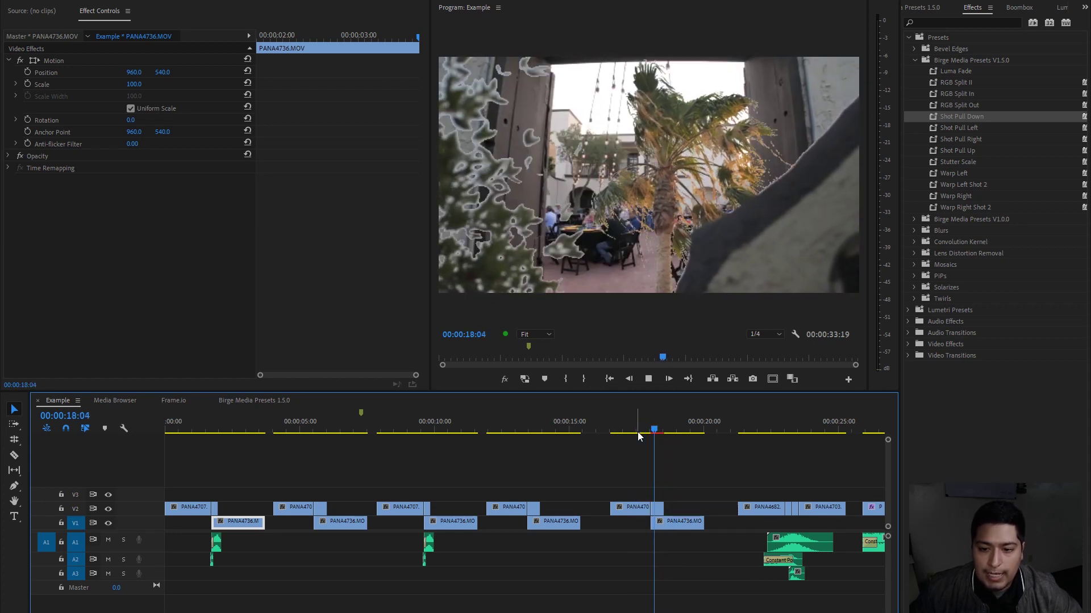
pyautogui.press('space')
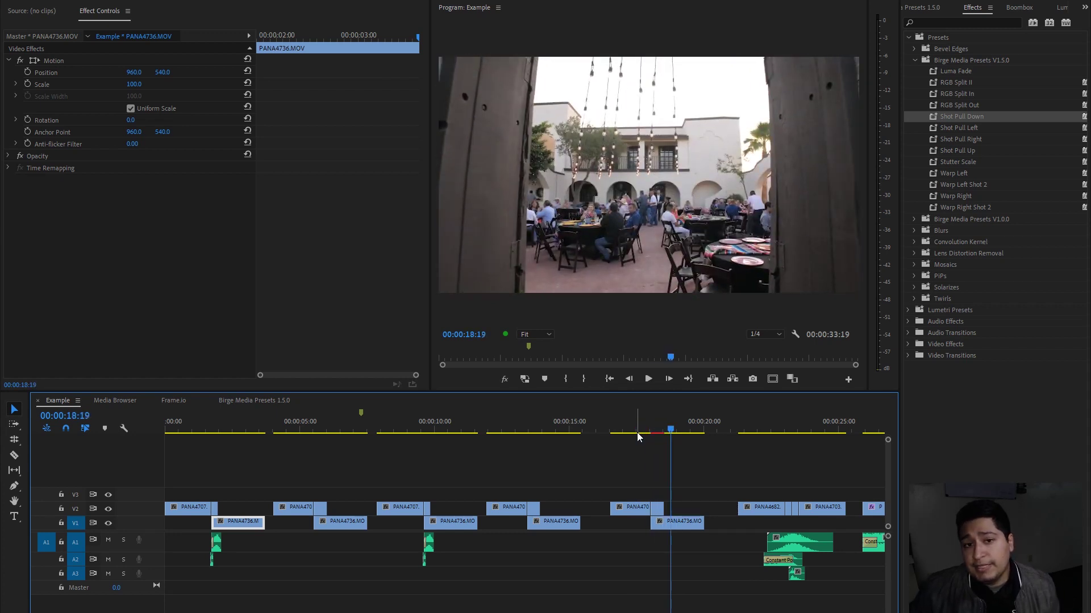
# Step: Slide the fifth transition's PANA4736.MOV clip to start after the short PANA4707.MOV segment ends, and scrub through that segment alone
pyautogui.click(640, 541)
pyautogui.click(680, 523)
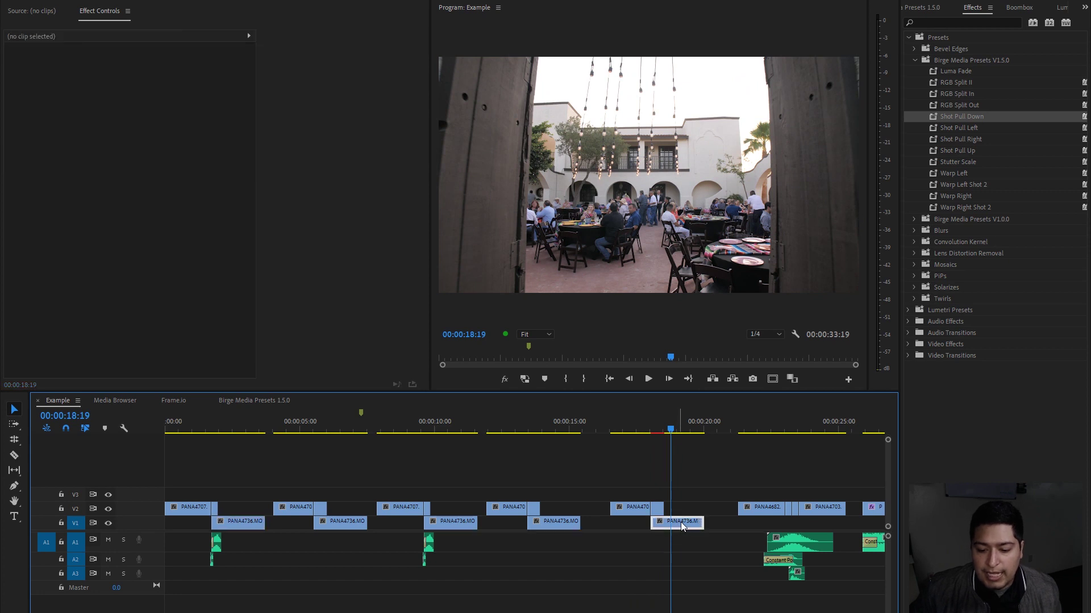
pyautogui.moveTo(681, 522); pyautogui.dragTo(694, 523)
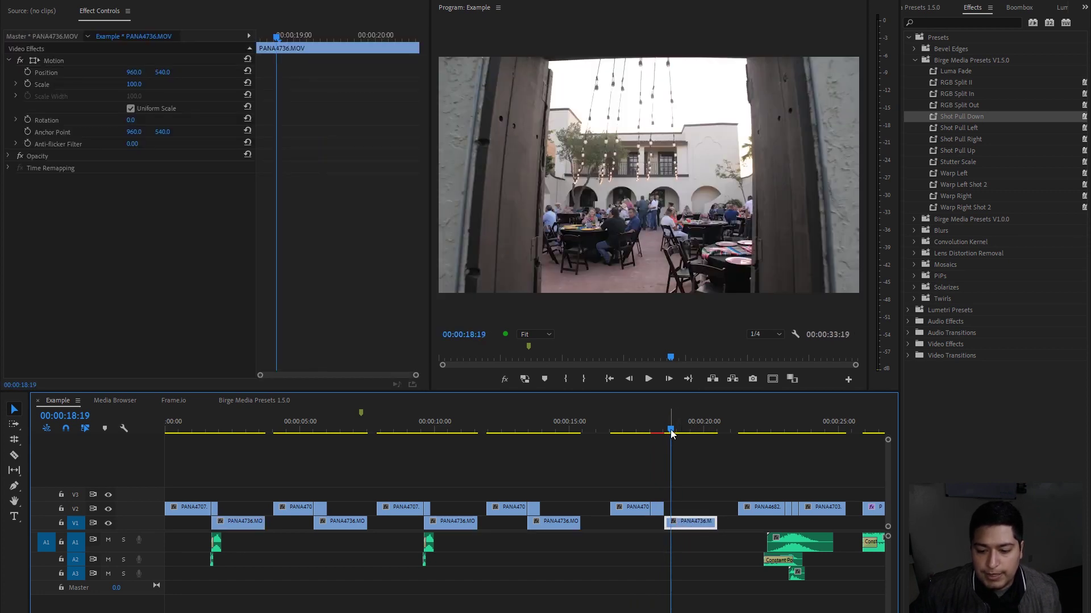
pyautogui.moveTo(671, 433); pyautogui.dragTo(653, 436)
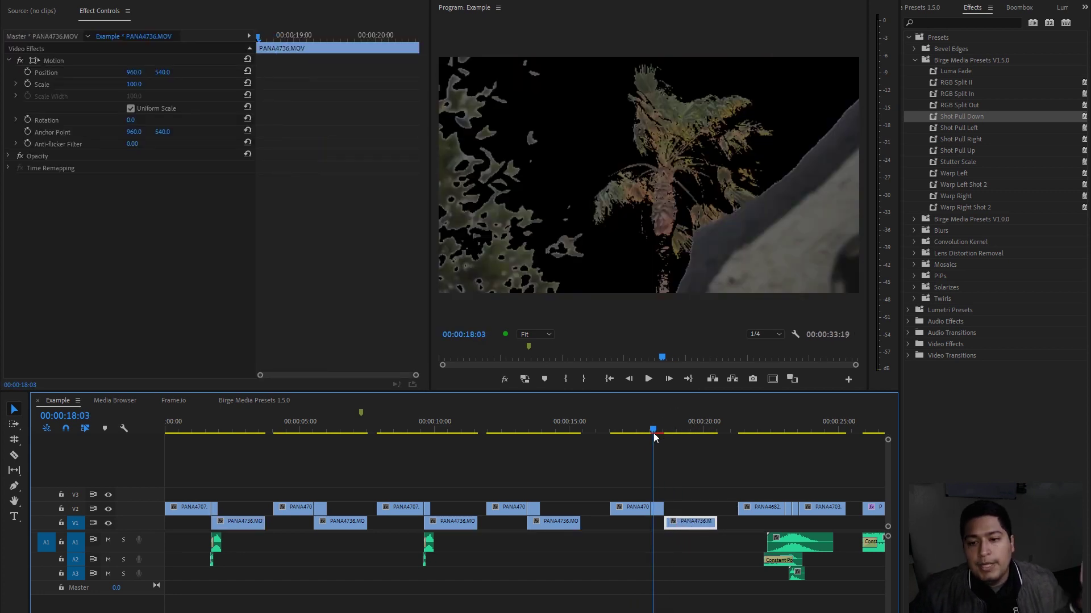
pyautogui.moveTo(658, 430); pyautogui.dragTo(654, 431)
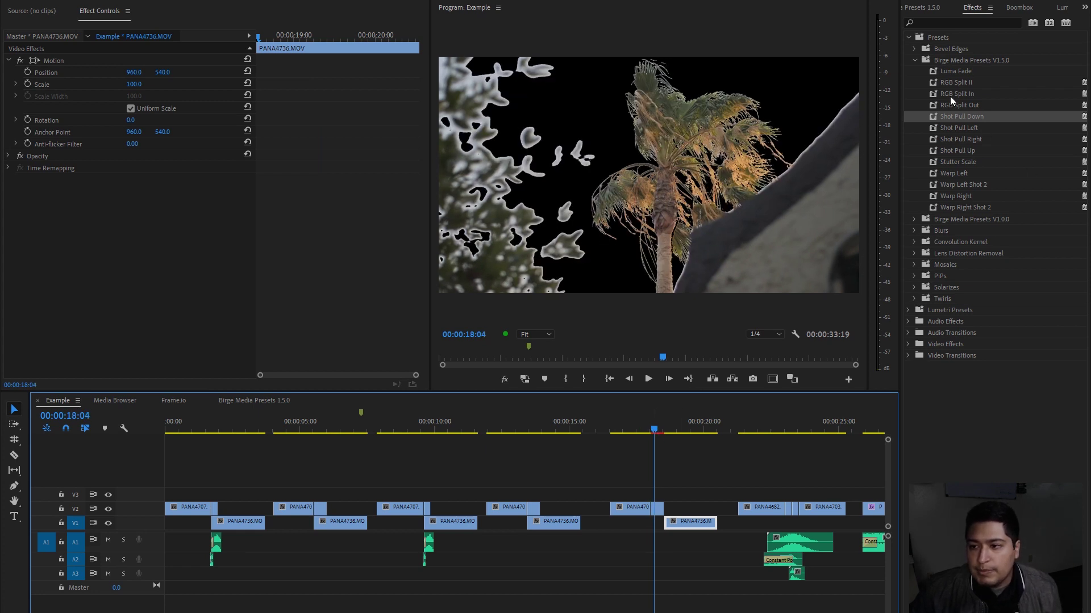
# Step: Remove the Gradient Wipe (Luma Fade) and VR Chromatic Aberrations (RGB Split In) effects from the short PANA4707.MOV segment near 18 seconds
pyautogui.moveTo(960, 74); pyautogui.dragTo(658, 514)
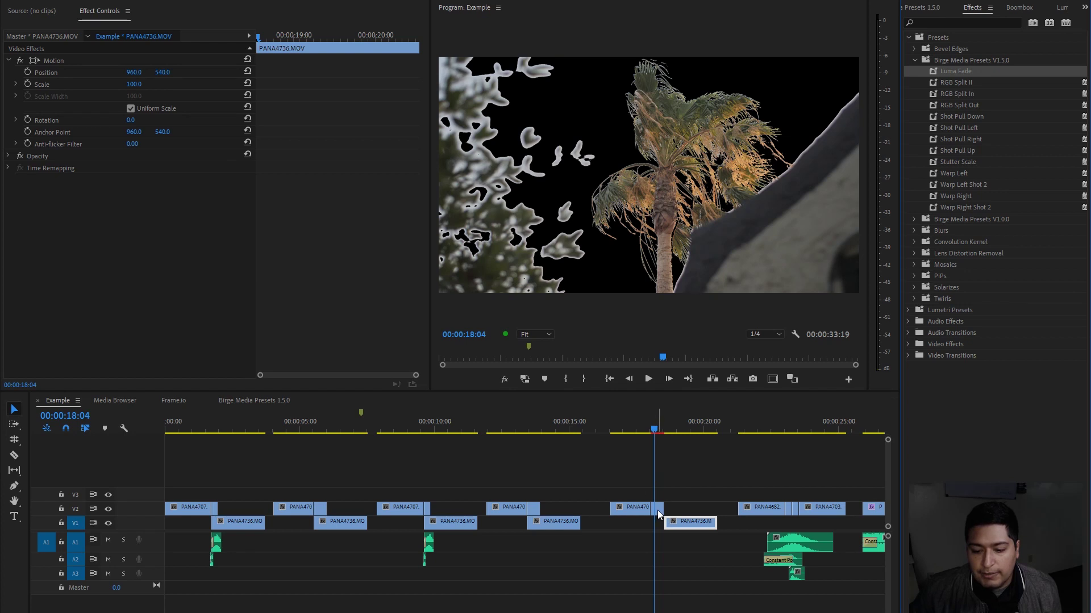
pyautogui.click(9, 60)
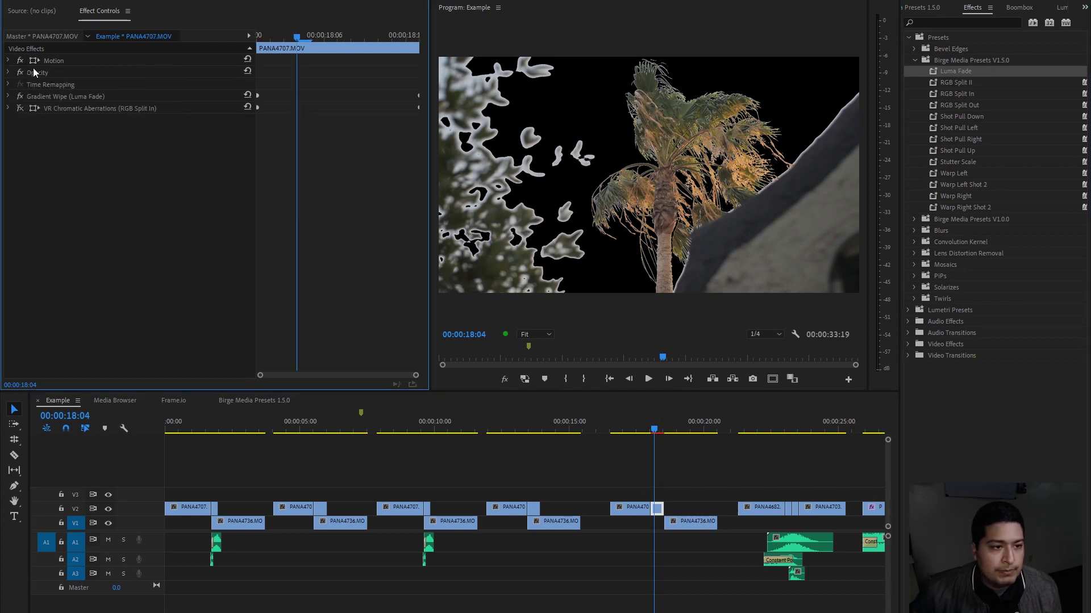
pyautogui.click(39, 95)
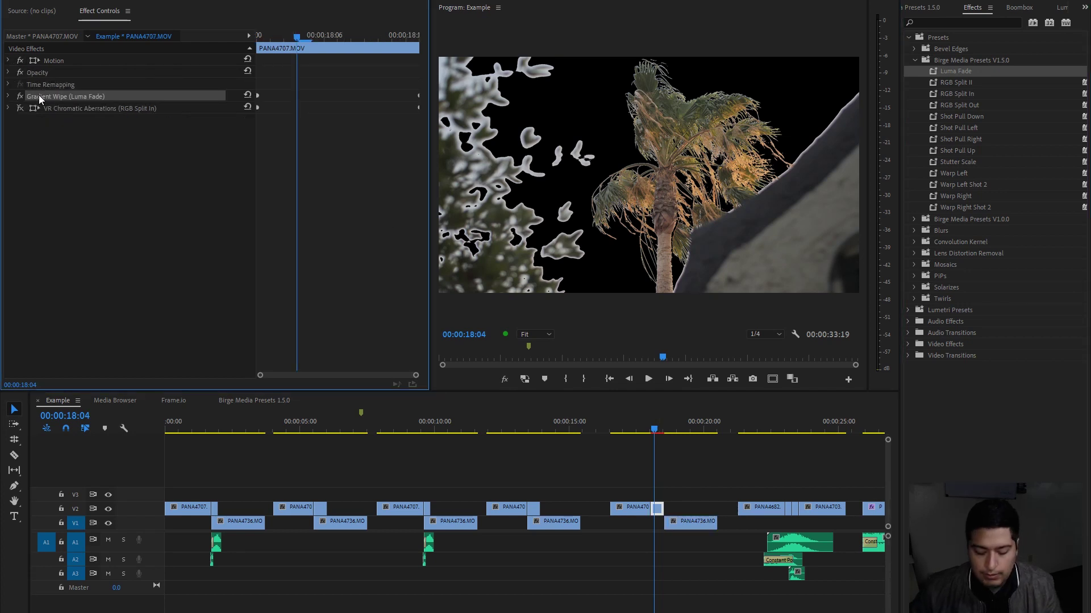
pyautogui.press('Delete')
pyautogui.press('Delete')
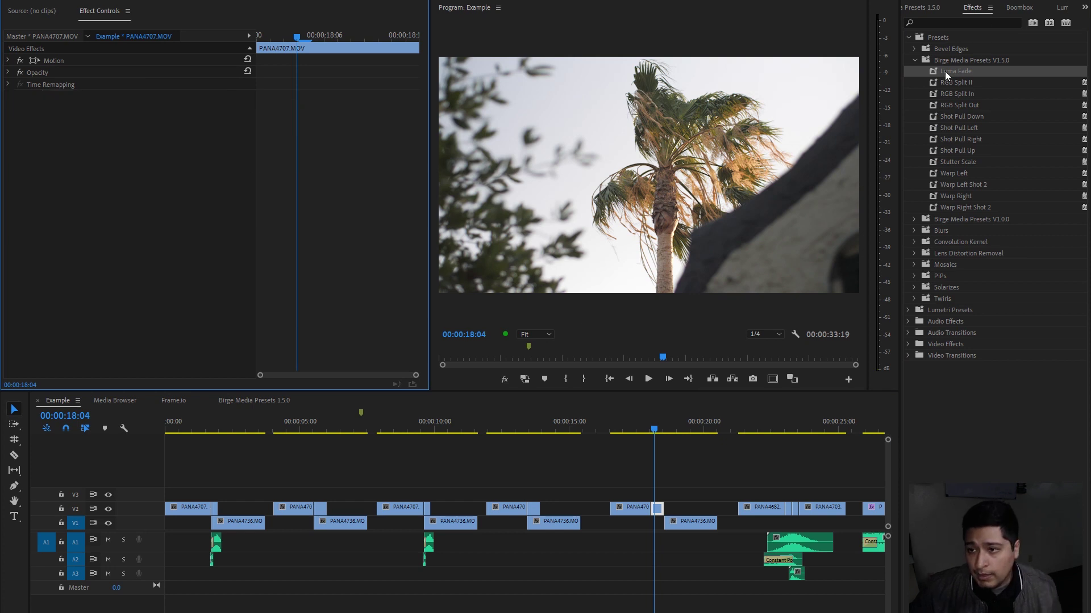
# Step: Apply the Luma Fade preset to the short PANA4707.MOV segment and slide PANA4736.MOV back beneath it with both starts aligned
pyautogui.moveTo(936, 73); pyautogui.dragTo(657, 507)
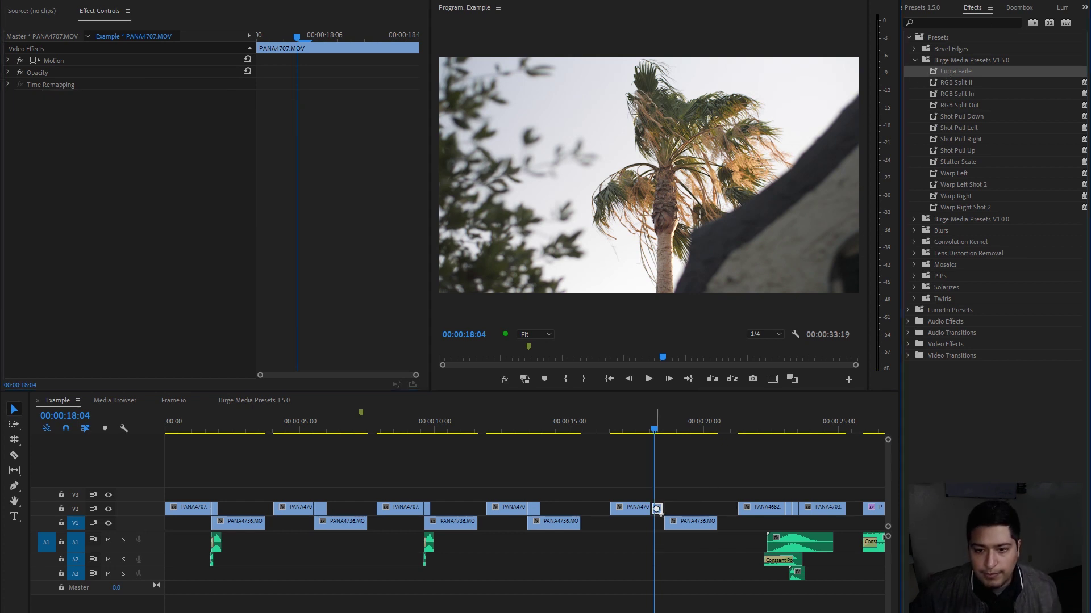
pyautogui.click(651, 432)
pyautogui.moveTo(652, 433); pyautogui.dragTo(653, 433)
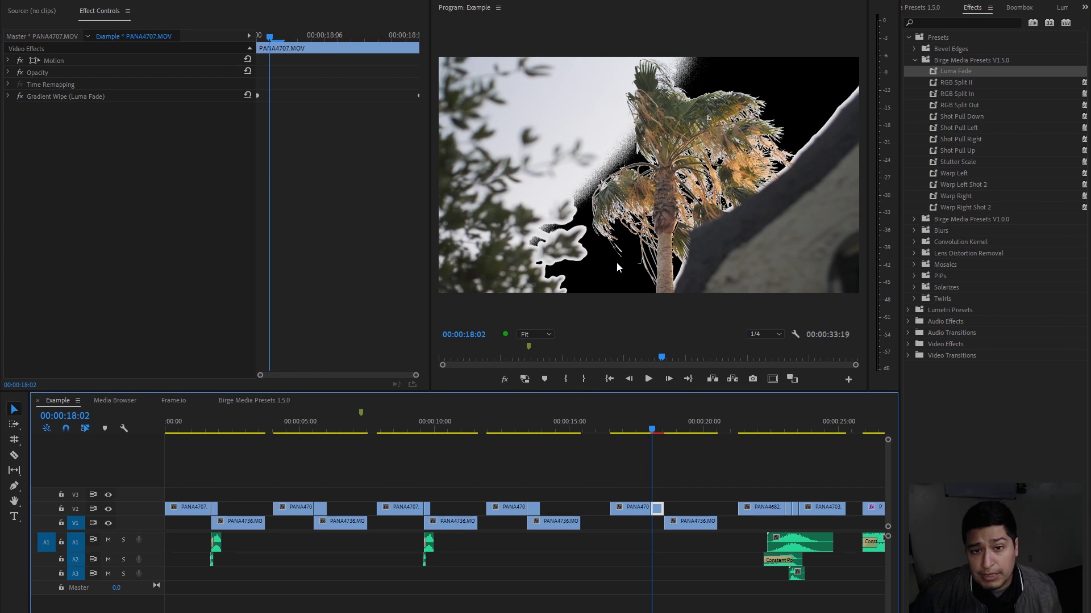
pyautogui.moveTo(676, 524); pyautogui.dragTo(668, 528)
pyautogui.moveTo(653, 426)
pyautogui.mouseDown()
pyautogui.moveTo(666, 432)
pyautogui.moveTo(649, 434)
pyautogui.moveTo(658, 436)
pyautogui.mouseUp()
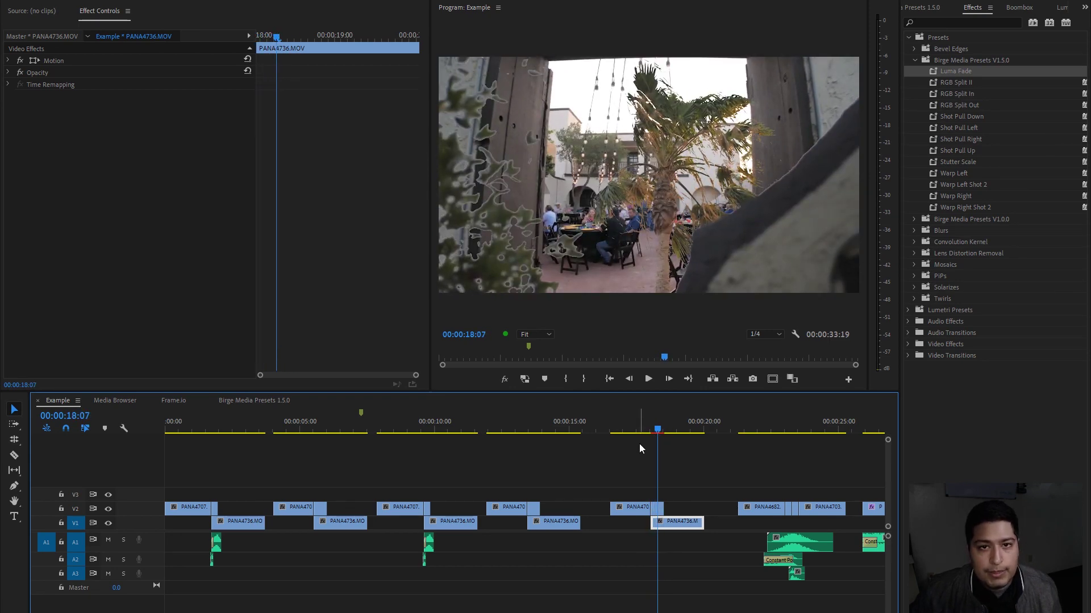
# Step: Select the short PANA4707.MOV segment and expand its Gradient Wipe (Luma Fade) settings for inspection
pyautogui.click(657, 510)
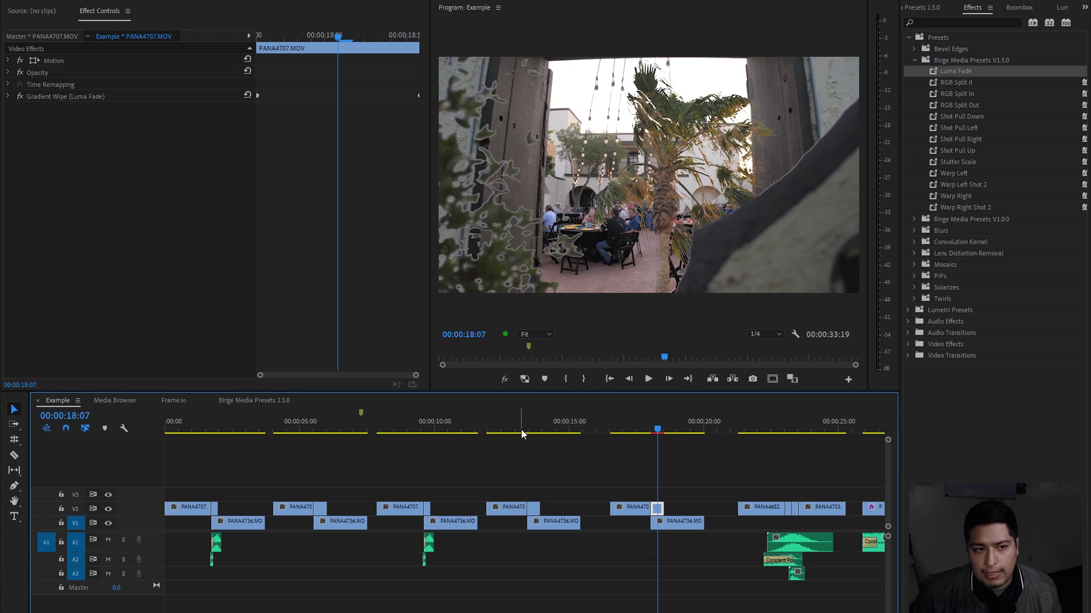
pyautogui.click(7, 97)
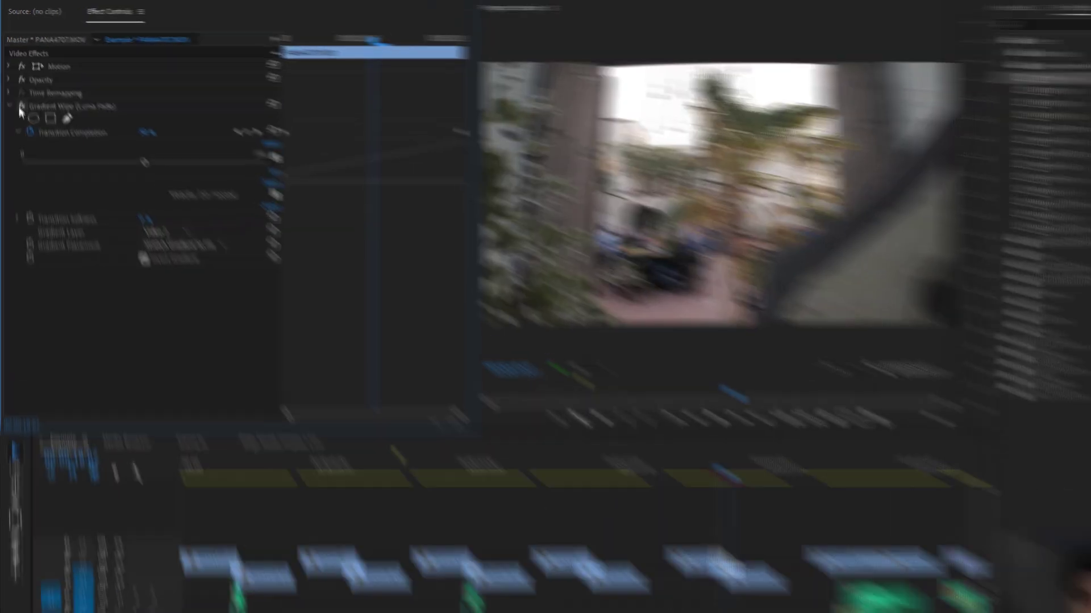
pyautogui.click(8, 96)
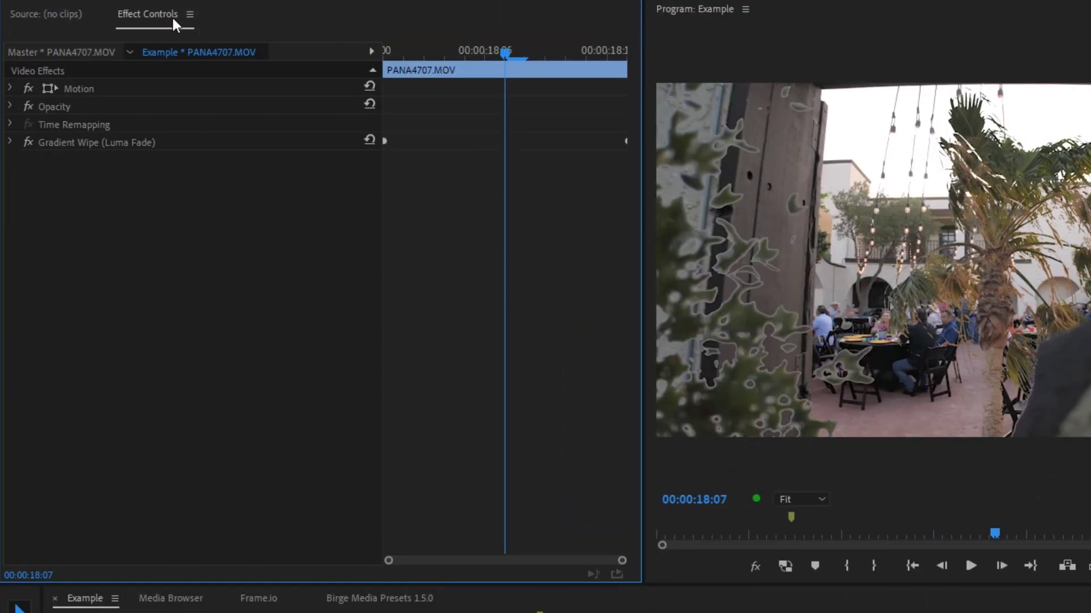
pyautogui.click(63, 143)
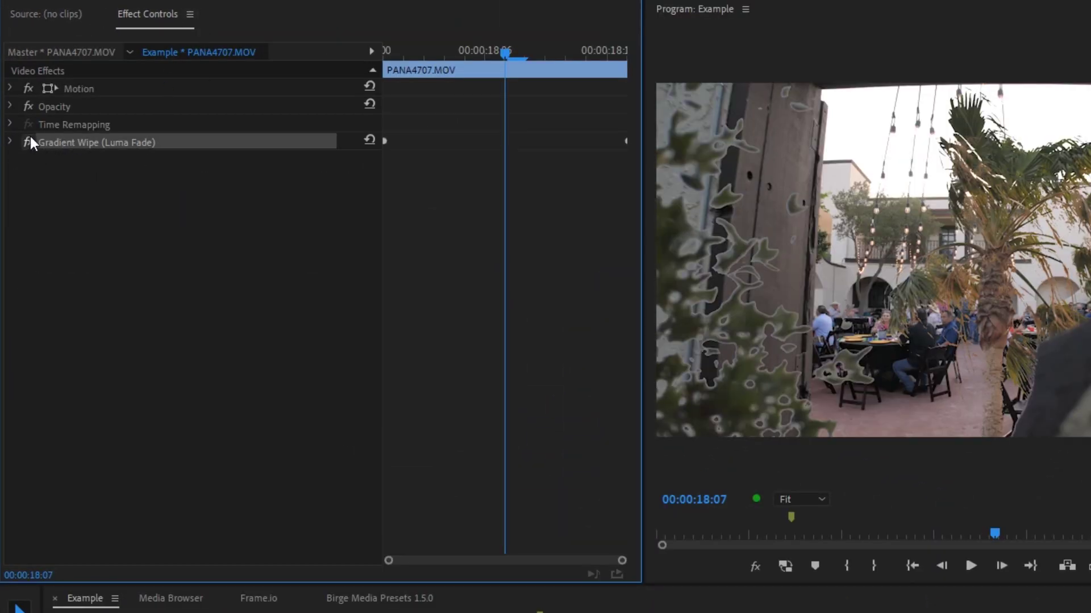
pyautogui.click(9, 141)
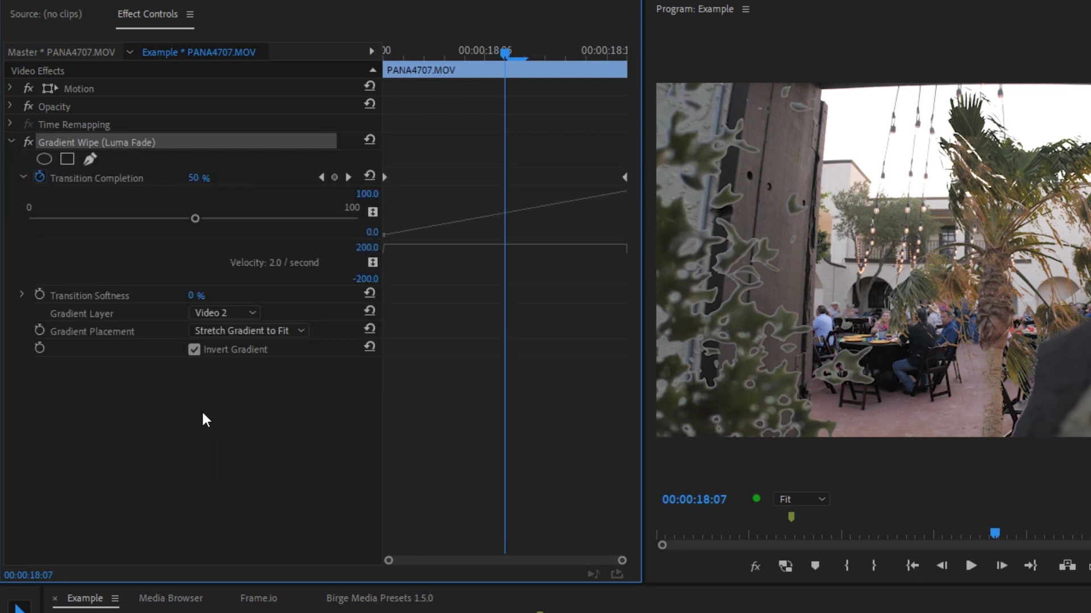
# Step: Turn off Invert Gradient for the Gradient Wipe, scrub back to 00:00:18:00, and turn the option on again
pyautogui.click(193, 349)
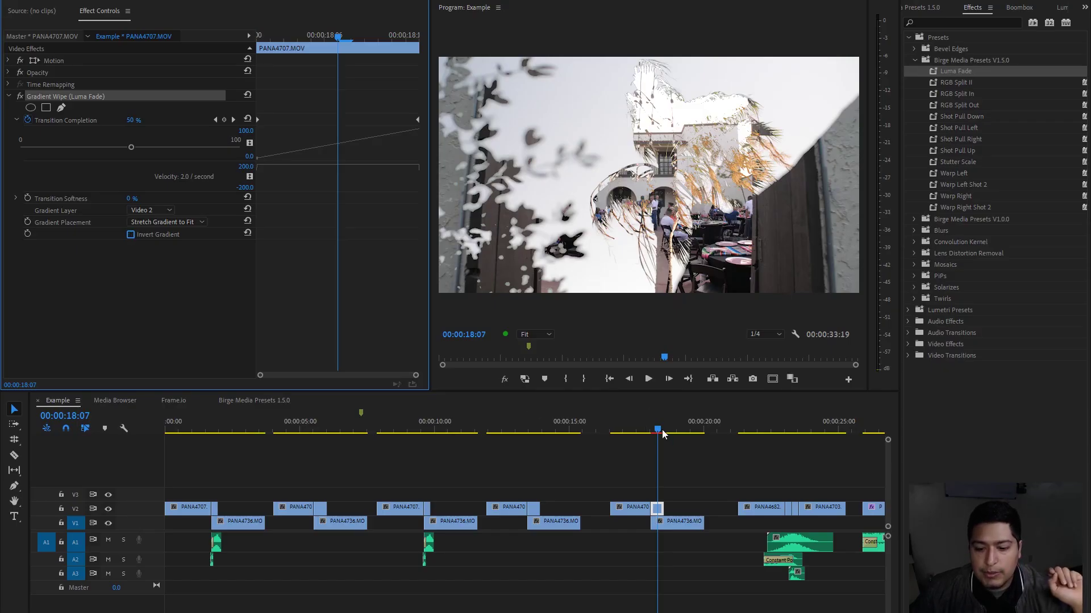
pyautogui.moveTo(663, 434)
pyautogui.mouseDown()
pyautogui.moveTo(648, 434)
pyautogui.moveTo(674, 435)
pyautogui.moveTo(649, 437)
pyautogui.mouseUp()
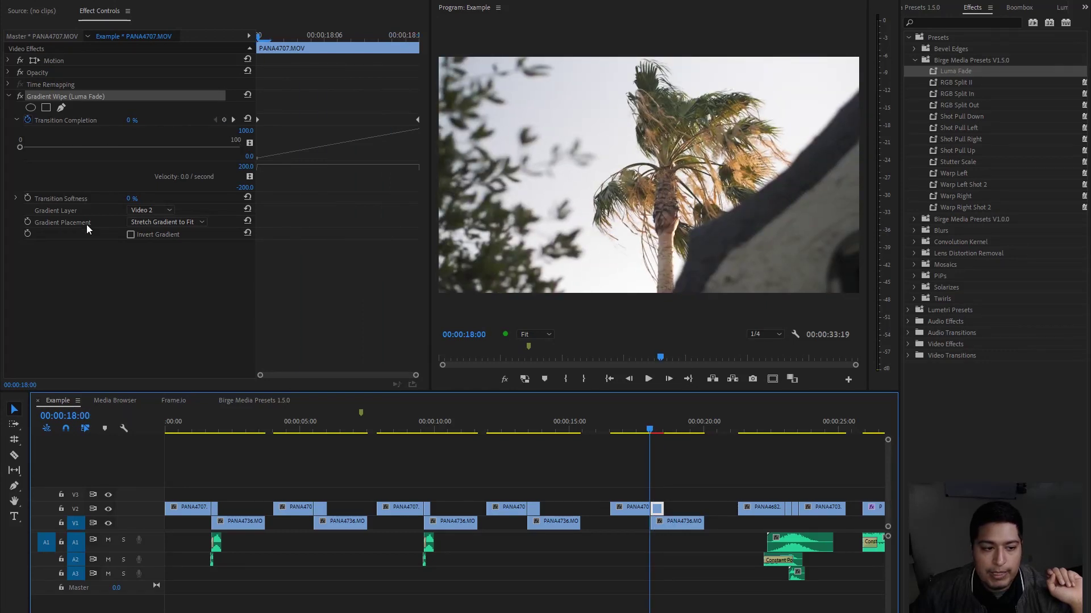
pyautogui.click(131, 235)
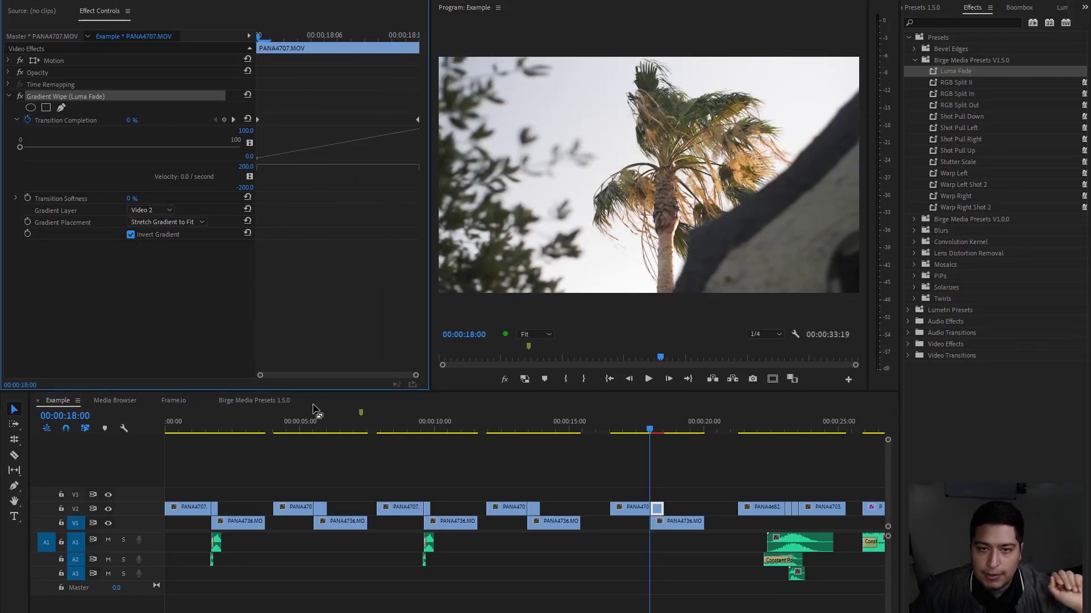
# Step: Scrub the Luma Fade transition to 00:00:18:06, collapse the Gradient Wipe settings, and look at the clips after 20 seconds
pyautogui.moveTo(650, 433)
pyautogui.mouseDown()
pyautogui.moveTo(673, 433)
pyautogui.moveTo(655, 435)
pyautogui.mouseUp()
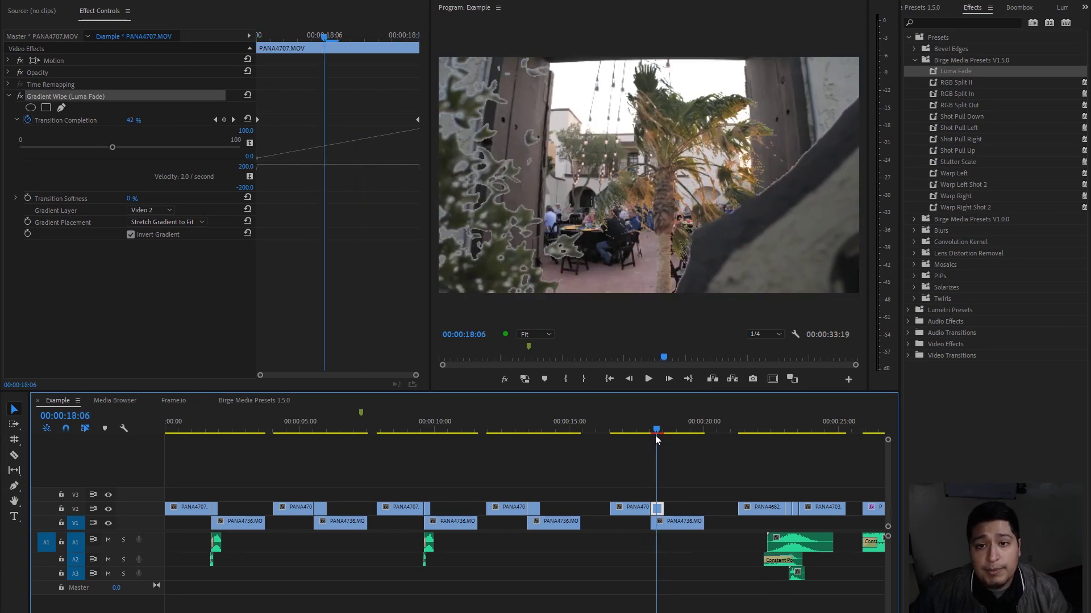
pyautogui.click(8, 97)
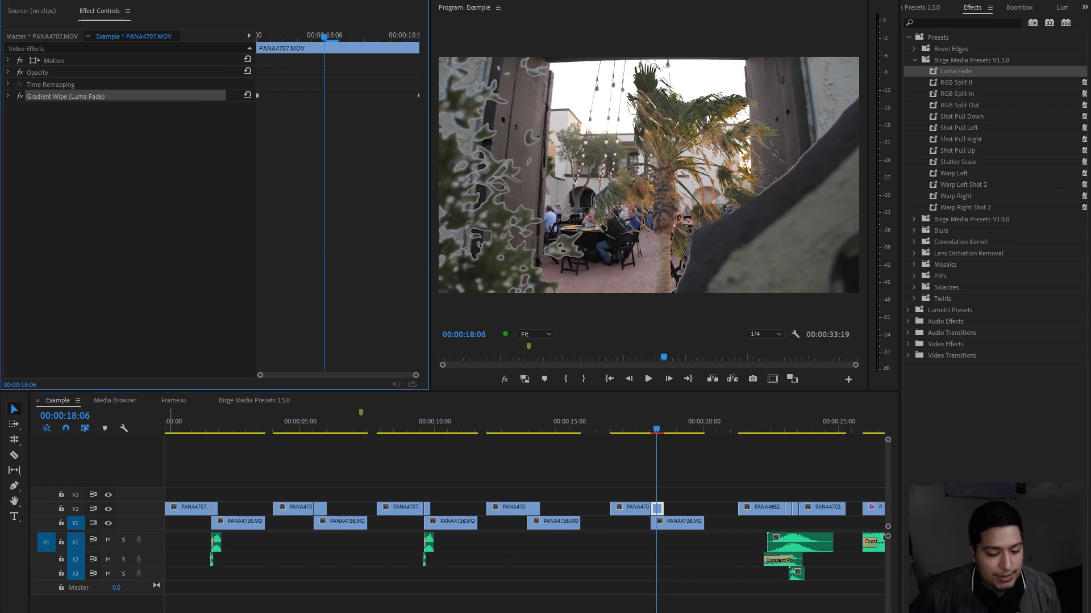
pyautogui.scroll(-8, 350, 539)
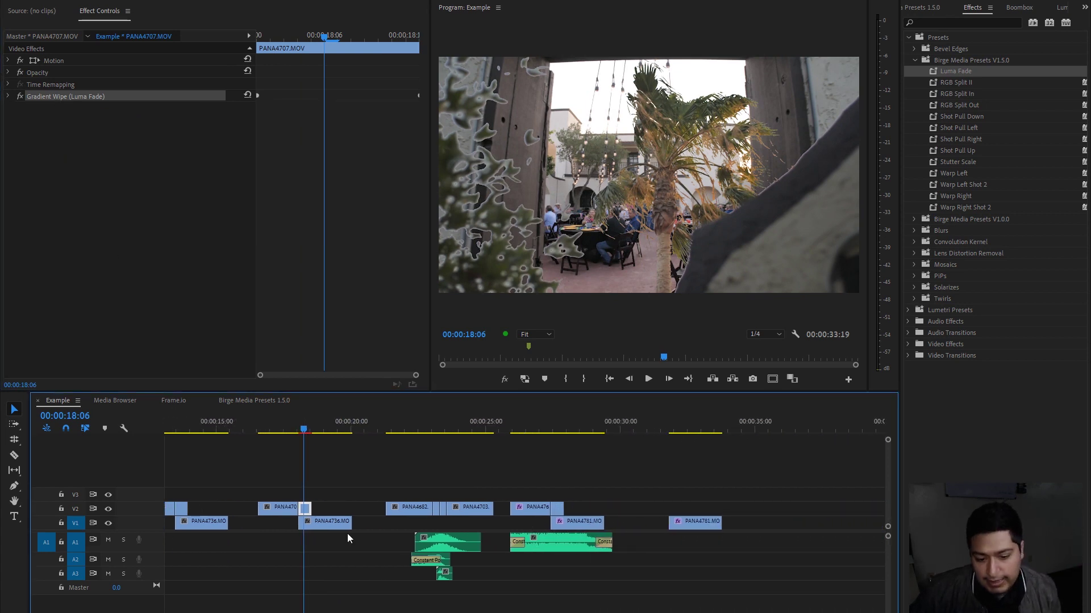
# Step: Play the warp transition between PANA4682.MOV and PANA4703.MOV, first from 00:00:22:03 and again from 00:00:21:07
pyautogui.moveTo(428, 429); pyautogui.dragTo(412, 433)
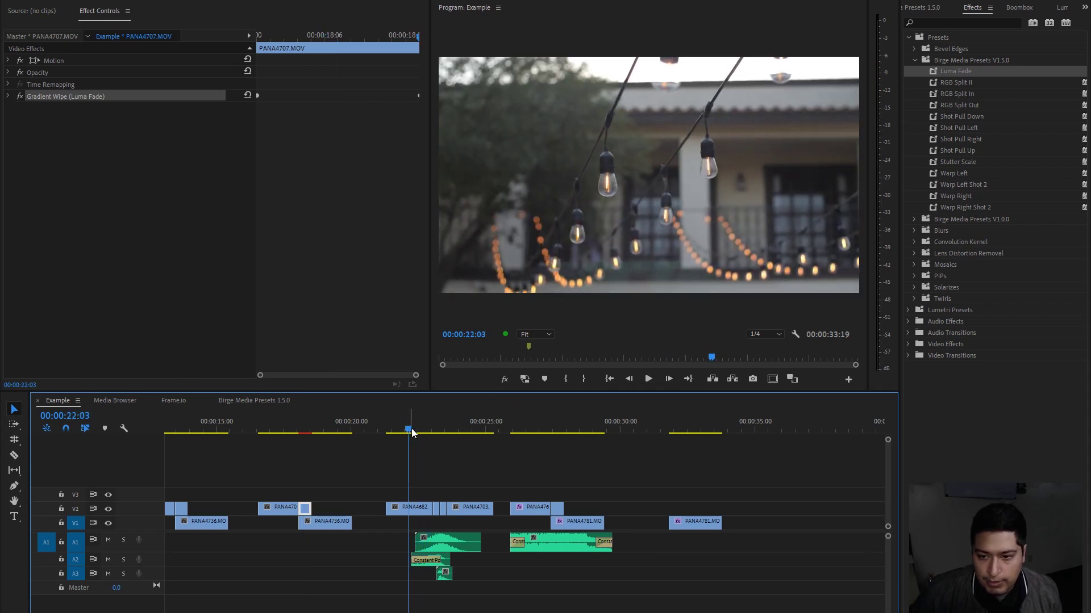
pyautogui.press('space')
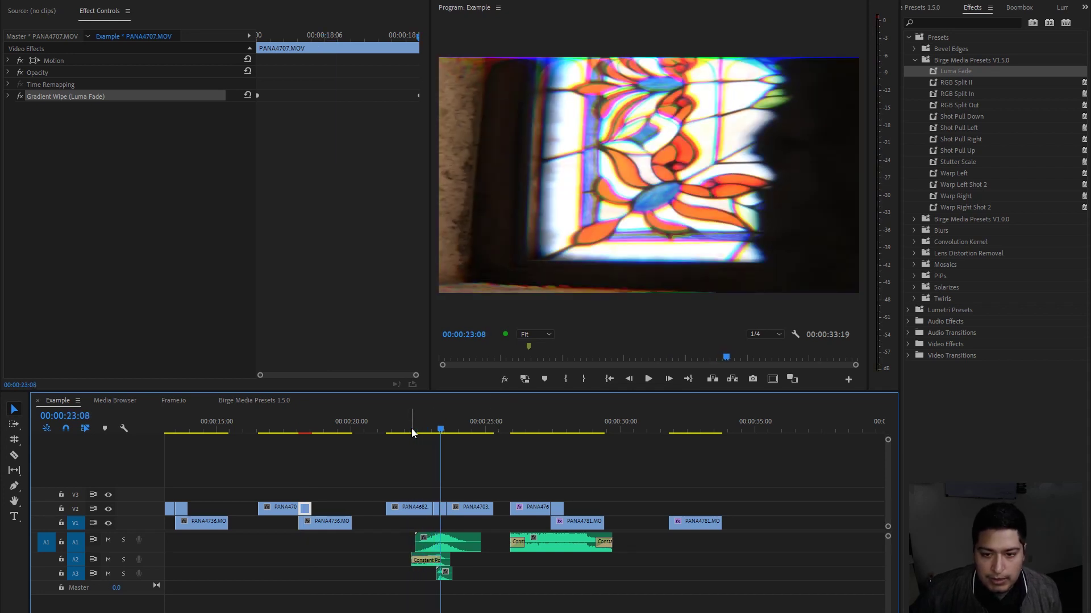
pyautogui.moveTo(442, 427); pyautogui.dragTo(387, 443)
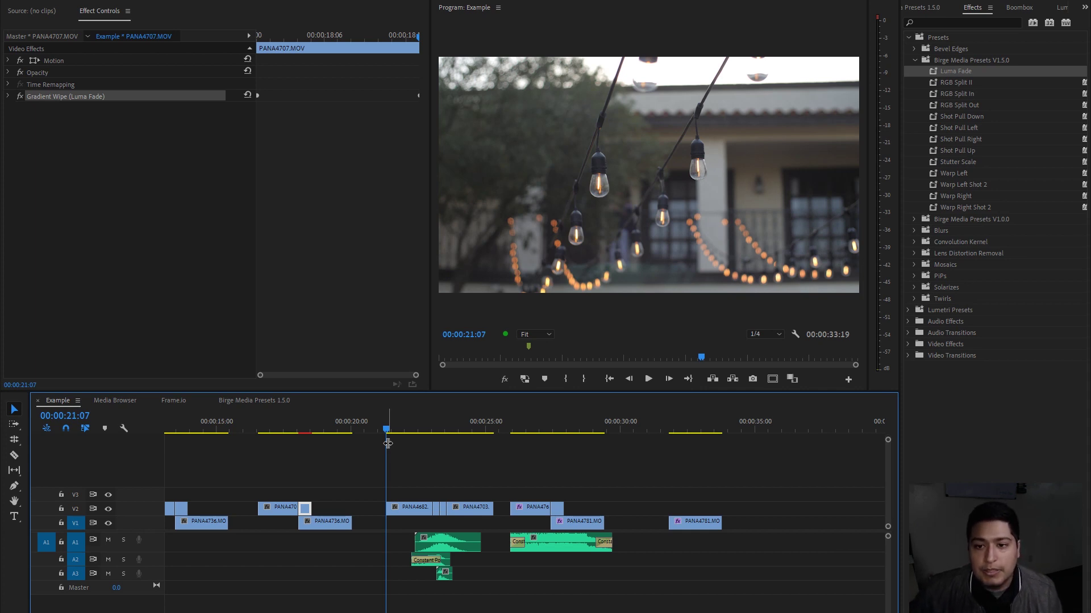
pyautogui.press('space')
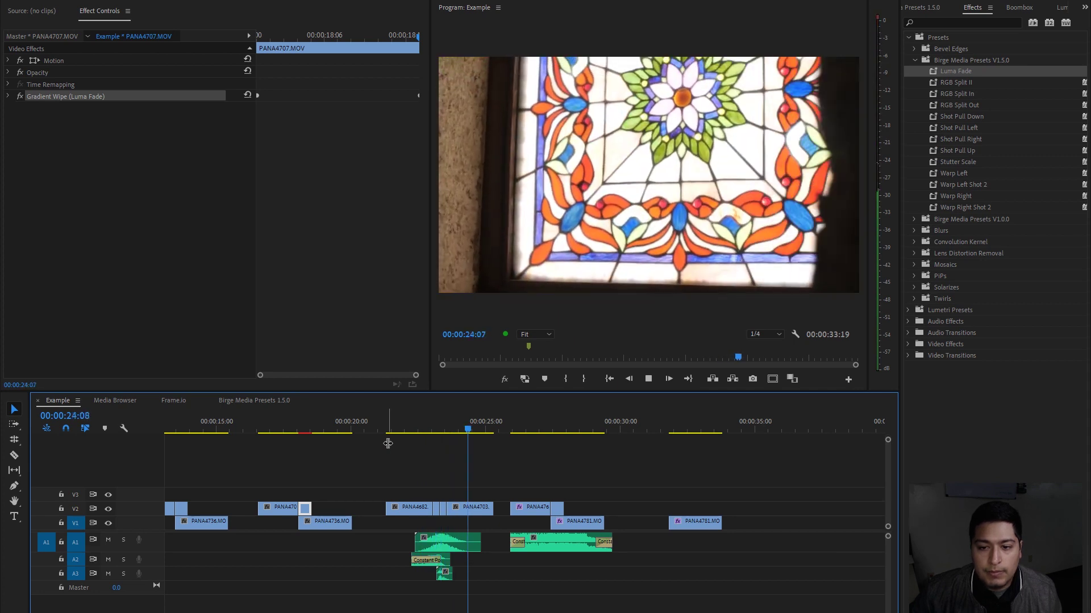
pyautogui.press('space')
pyautogui.moveTo(400, 430); pyautogui.dragTo(388, 434)
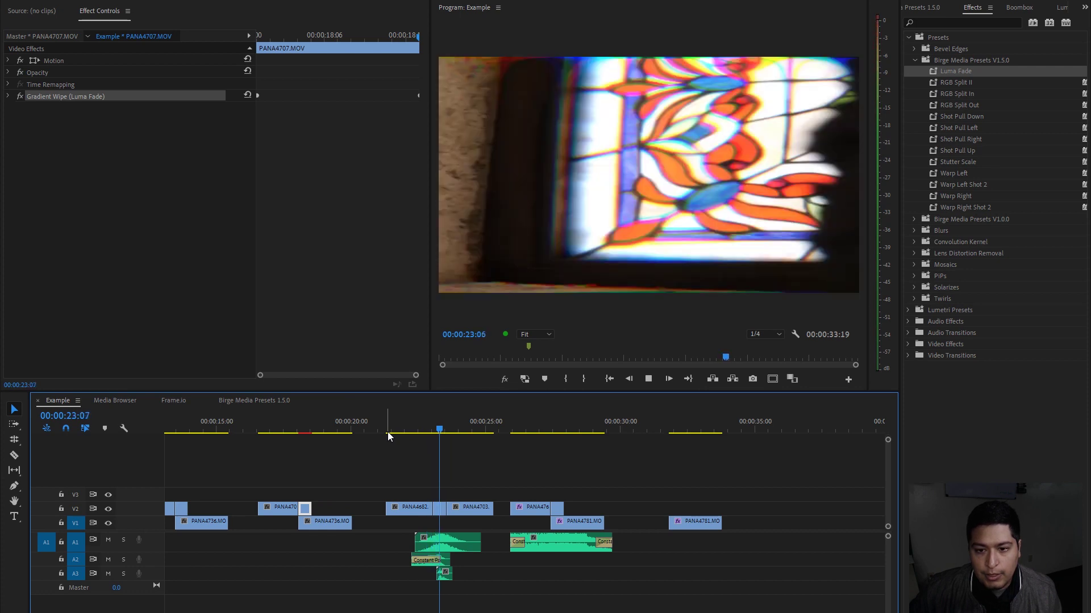
pyautogui.press('space')
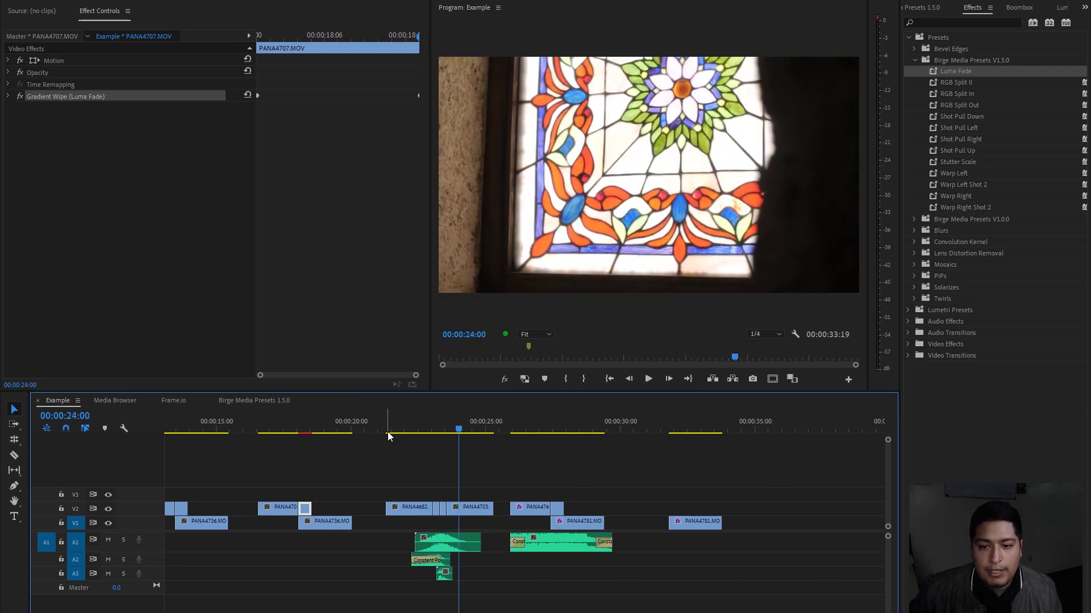
# Step: Scrub back to 00:00:22:19 and select the short PANA4682.MOV segment to inspect its Warp Left and RGB Split In effects
pyautogui.click(437, 426)
pyautogui.moveTo(438, 424)
pyautogui.mouseDown()
pyautogui.moveTo(451, 424)
pyautogui.moveTo(437, 433)
pyautogui.mouseUp()
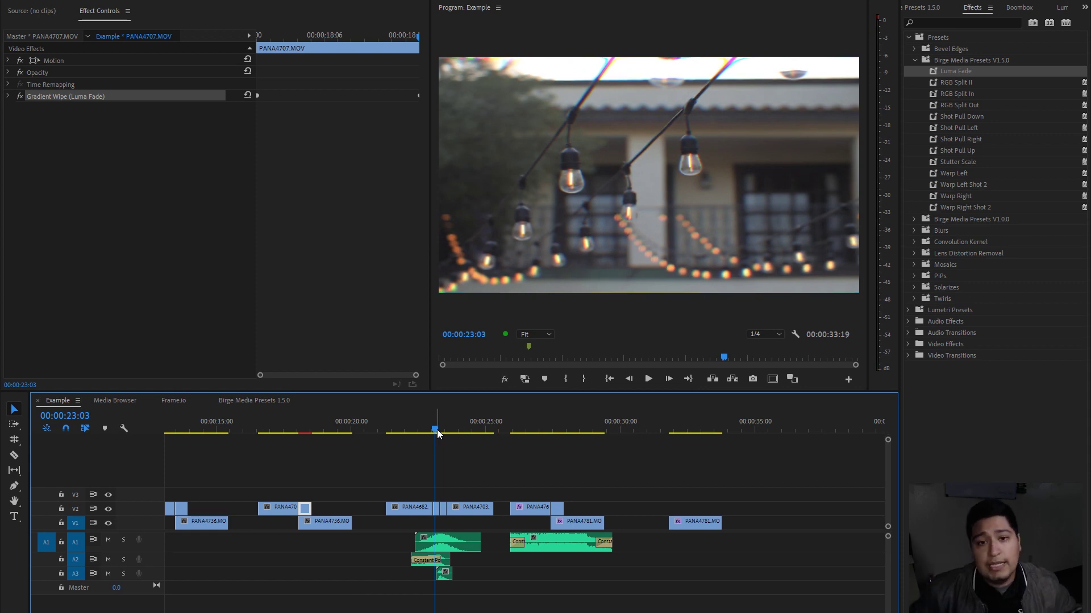
pyautogui.moveTo(436, 427)
pyautogui.mouseDown()
pyautogui.moveTo(447, 428)
pyautogui.moveTo(427, 430)
pyautogui.mouseUp()
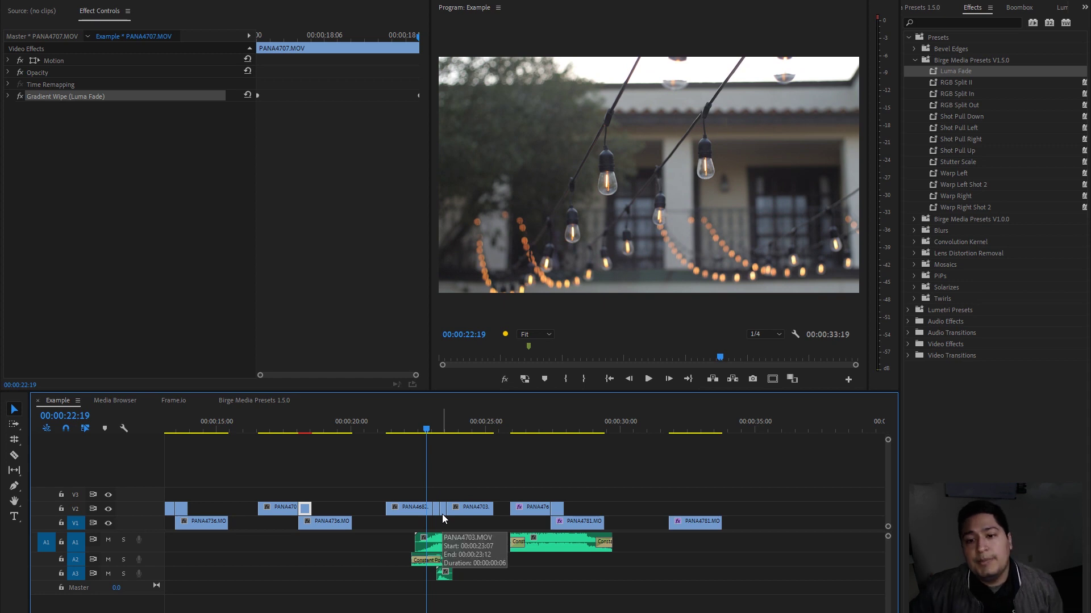
pyautogui.click(437, 512)
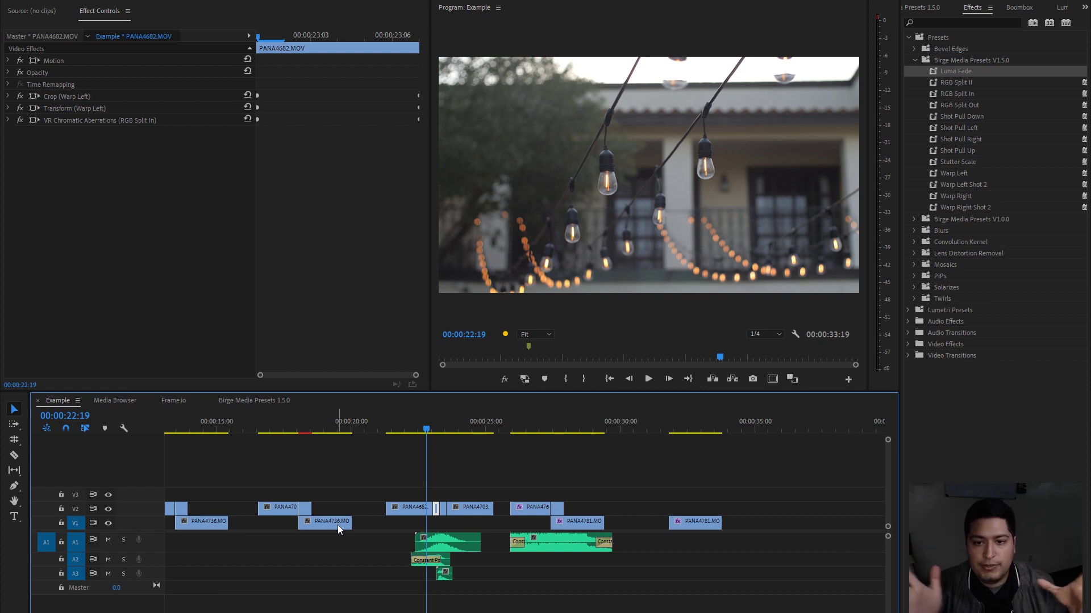
# Step: Replay the cut from the short PANA4682.MOV segment into PANA4703.MOV several times, stepping back to about 00:00:23:06
pyautogui.press('space')
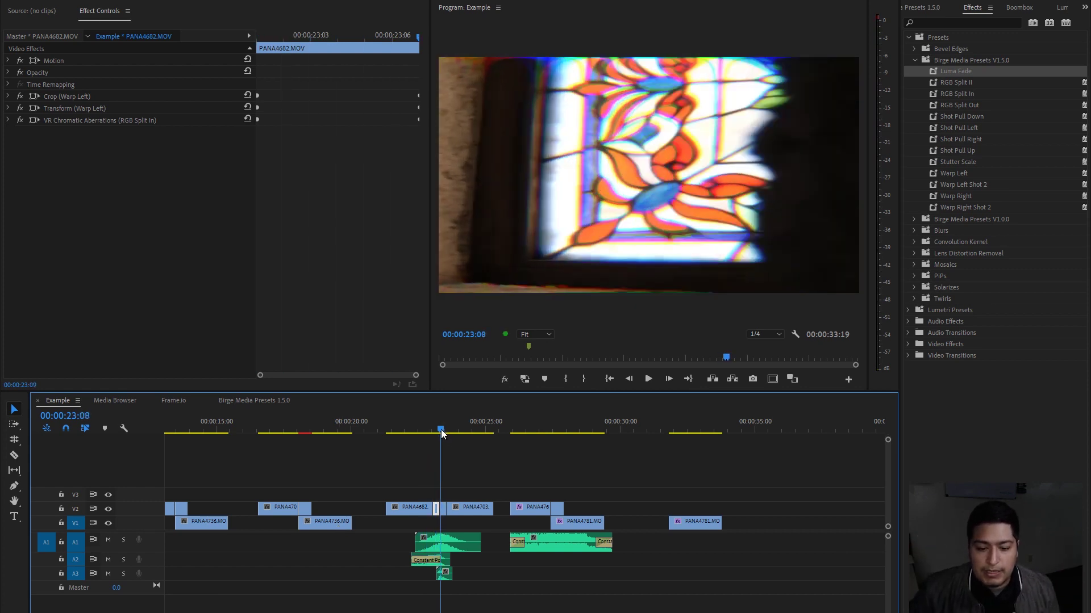
pyautogui.click(438, 430)
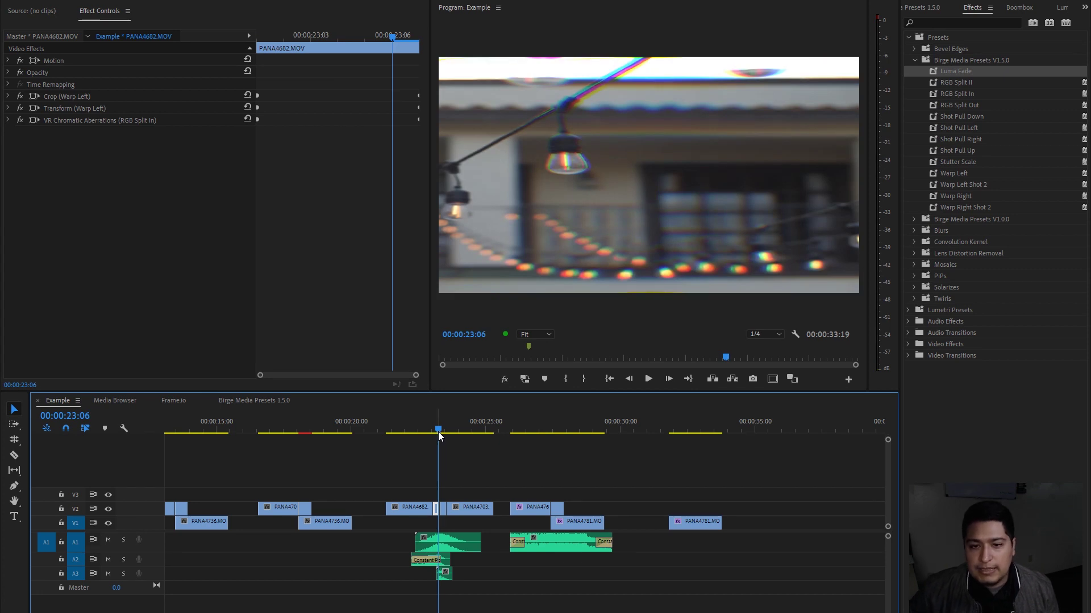
pyautogui.press('space')
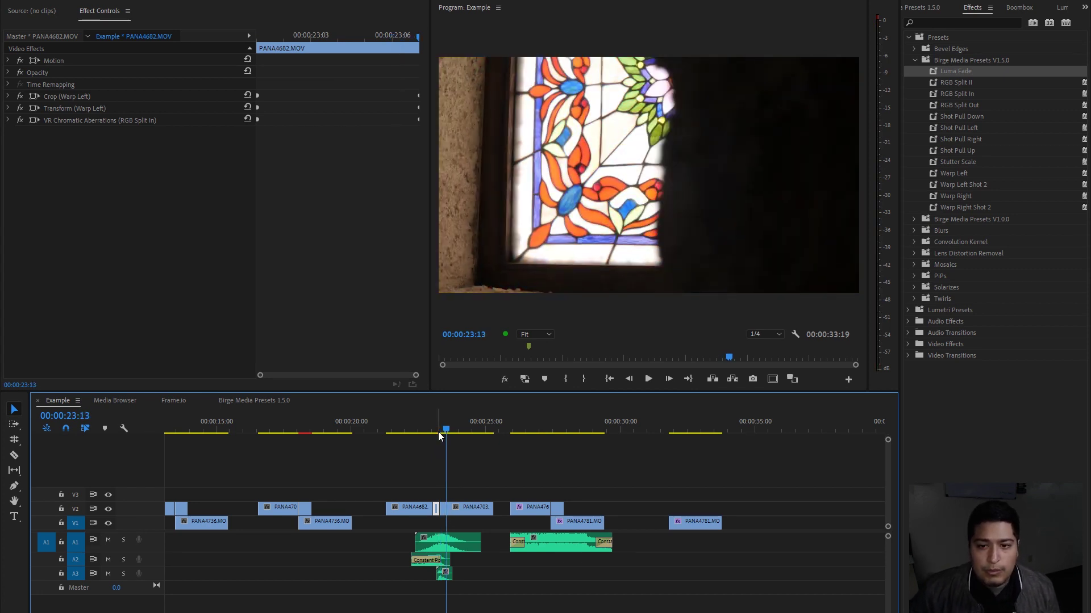
pyautogui.moveTo(448, 433); pyautogui.dragTo(437, 433)
pyautogui.press('space')
pyautogui.press('space')
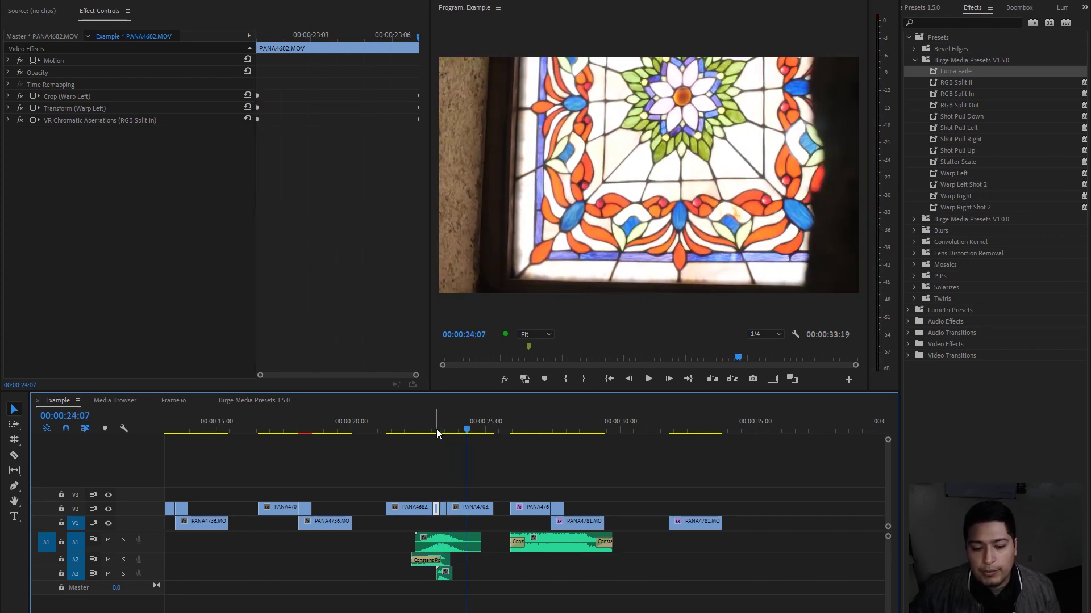
# Step: Apply the Warp Left Shot 2 preset to the short PANA4703.MOV segment and scrub back through the warp transition from 00:00:23:13
pyautogui.click(410, 510)
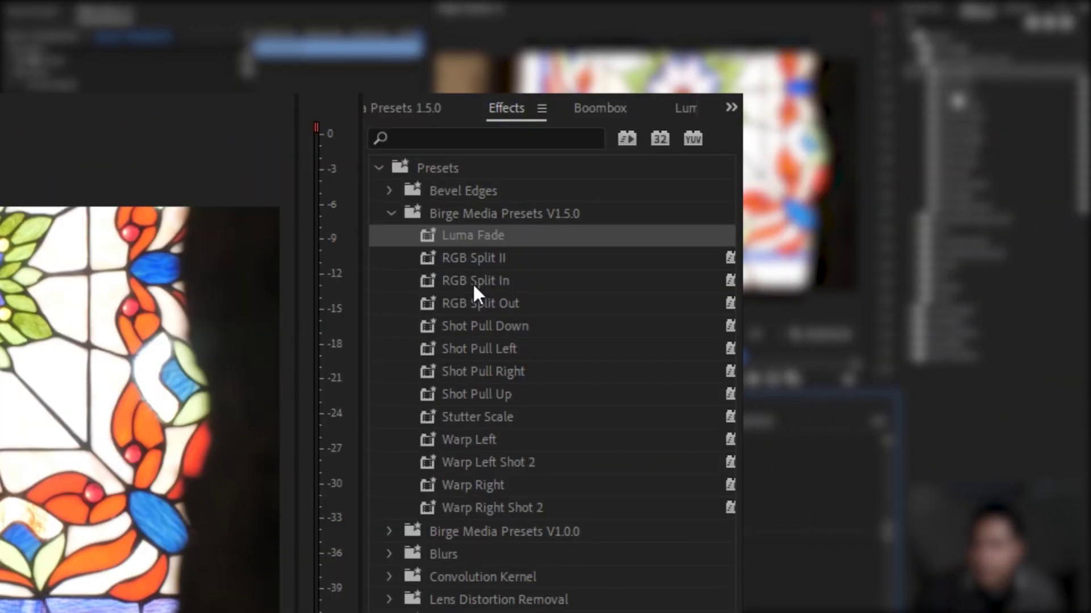
pyautogui.click(476, 446)
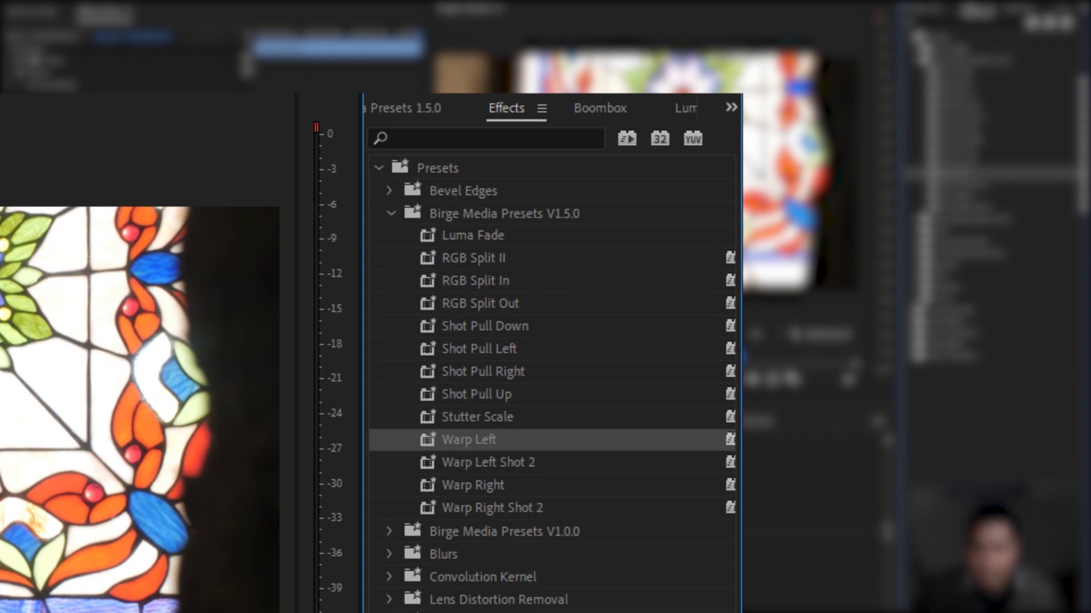
pyautogui.moveTo(475, 444); pyautogui.dragTo(443, 508)
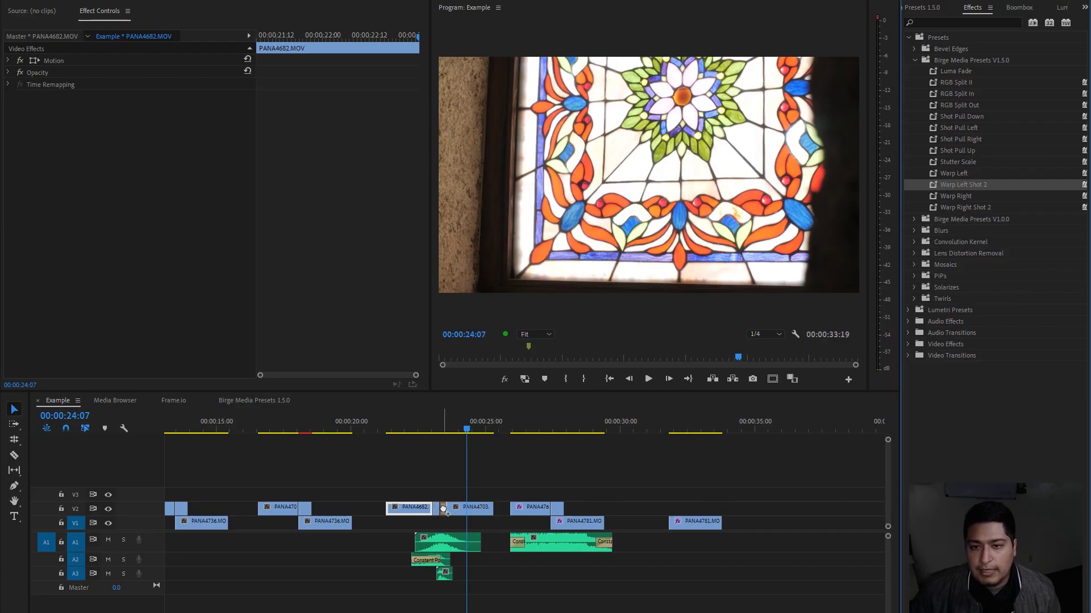
pyautogui.click(446, 430)
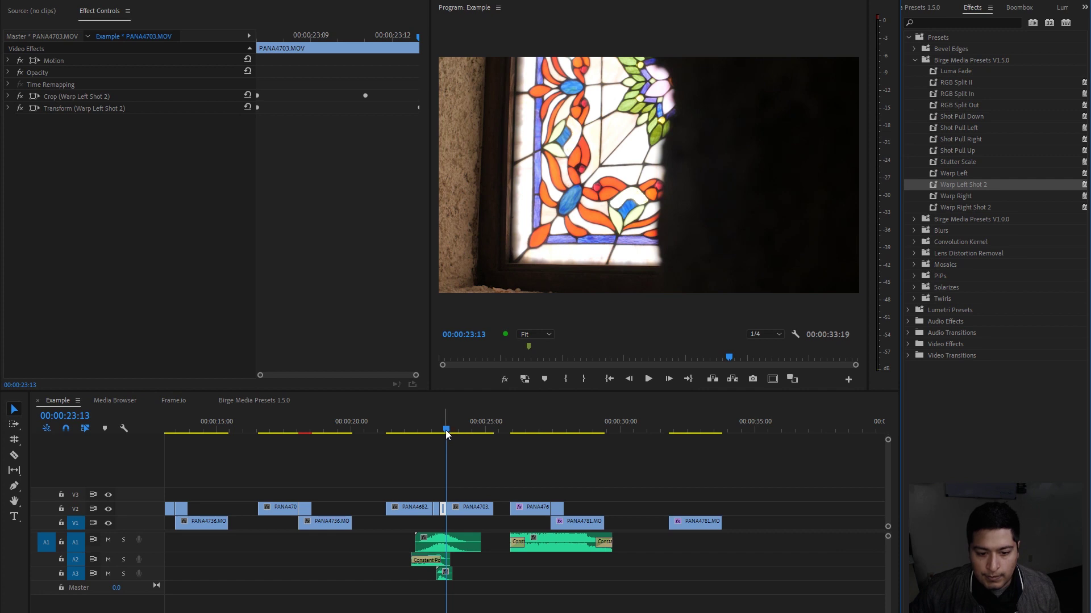
pyautogui.moveTo(445, 431); pyautogui.dragTo(426, 441)
# Step: Play the transition from PANA4760.MOV into PANA4781.MOV repeatedly, starting at 00:00:25:19, to examine the effect between the shots
pyautogui.moveTo(531, 433); pyautogui.dragTo(509, 447)
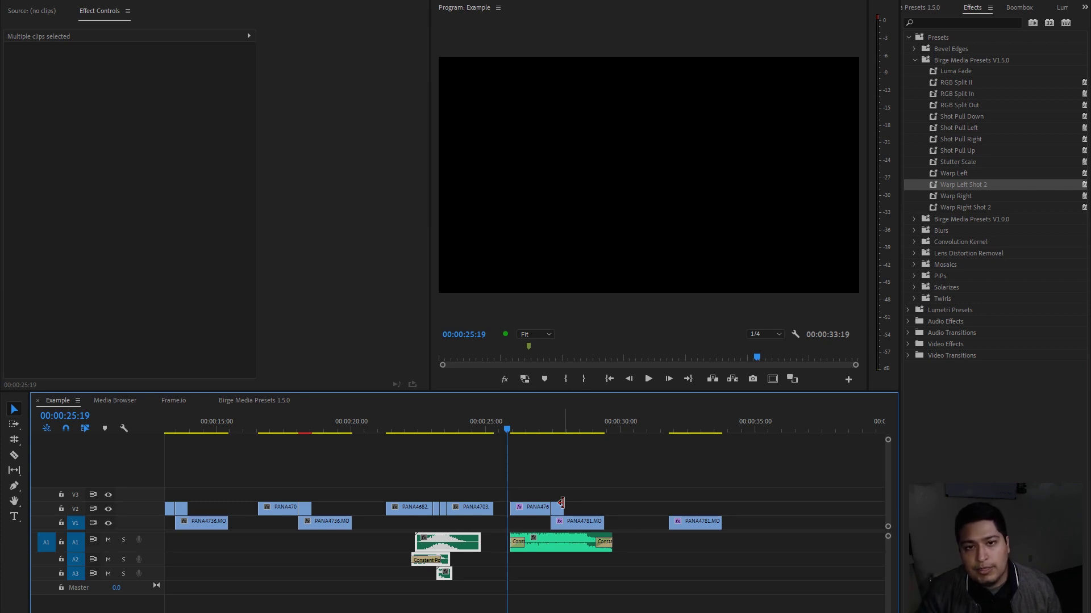
pyautogui.click(751, 472)
pyautogui.press('space')
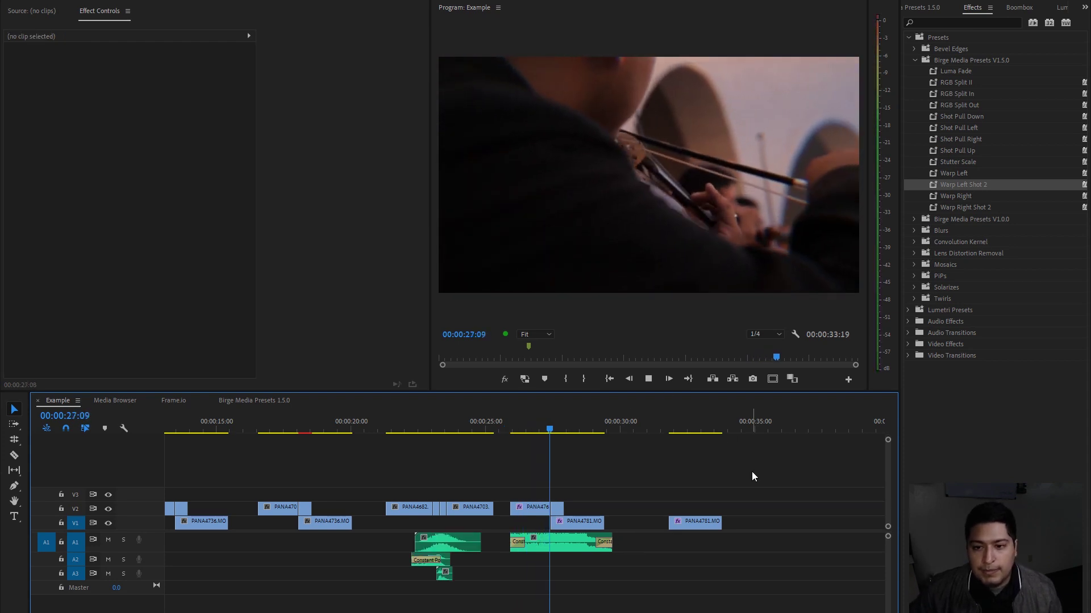
pyautogui.press('space')
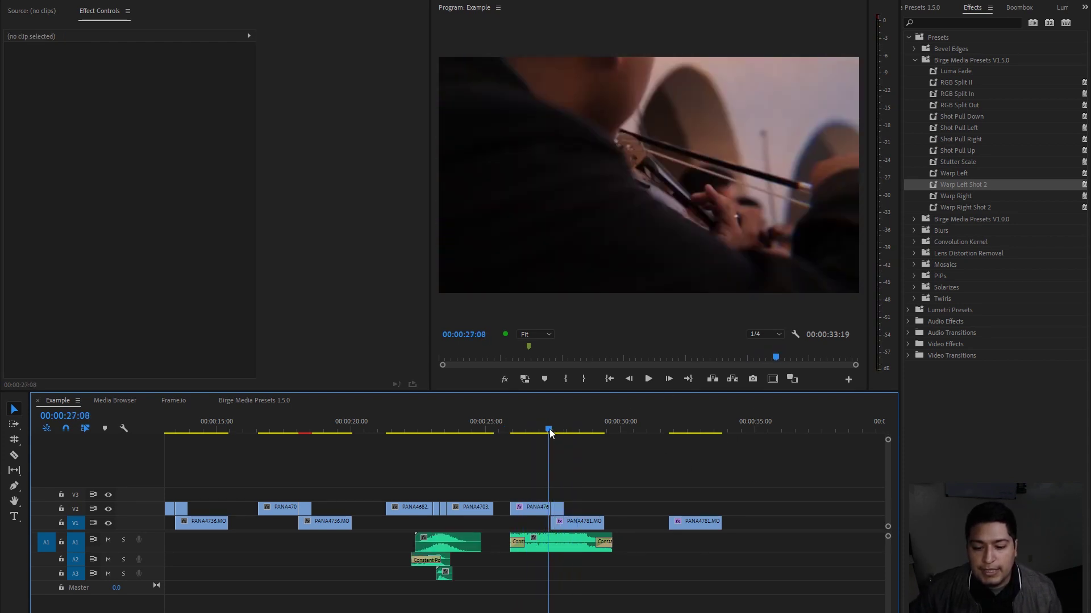
pyautogui.moveTo(550, 429); pyautogui.dragTo(540, 431)
pyautogui.press('space')
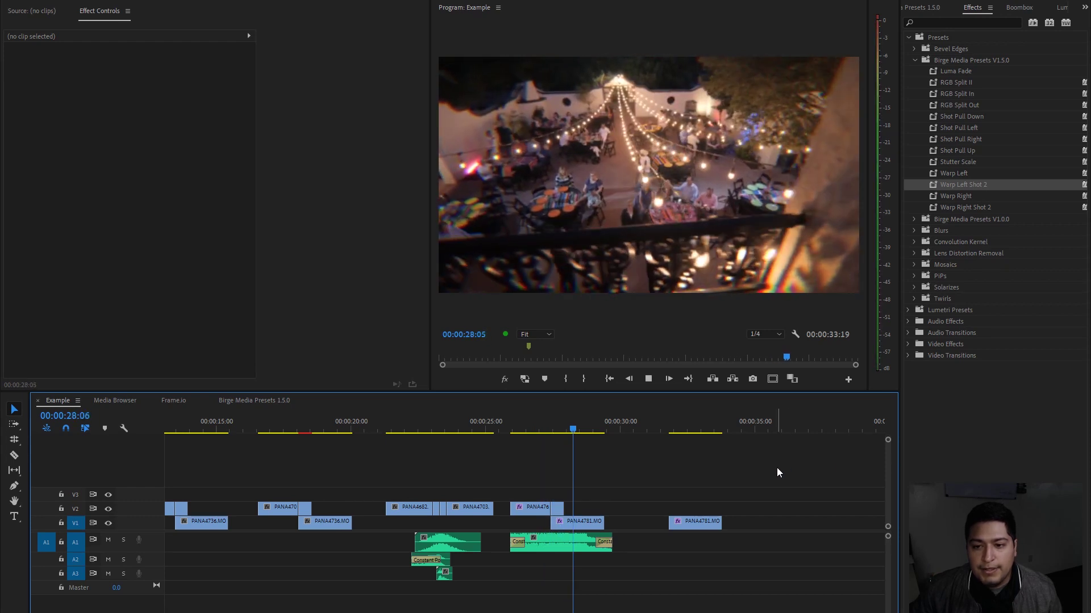
pyautogui.click(533, 425)
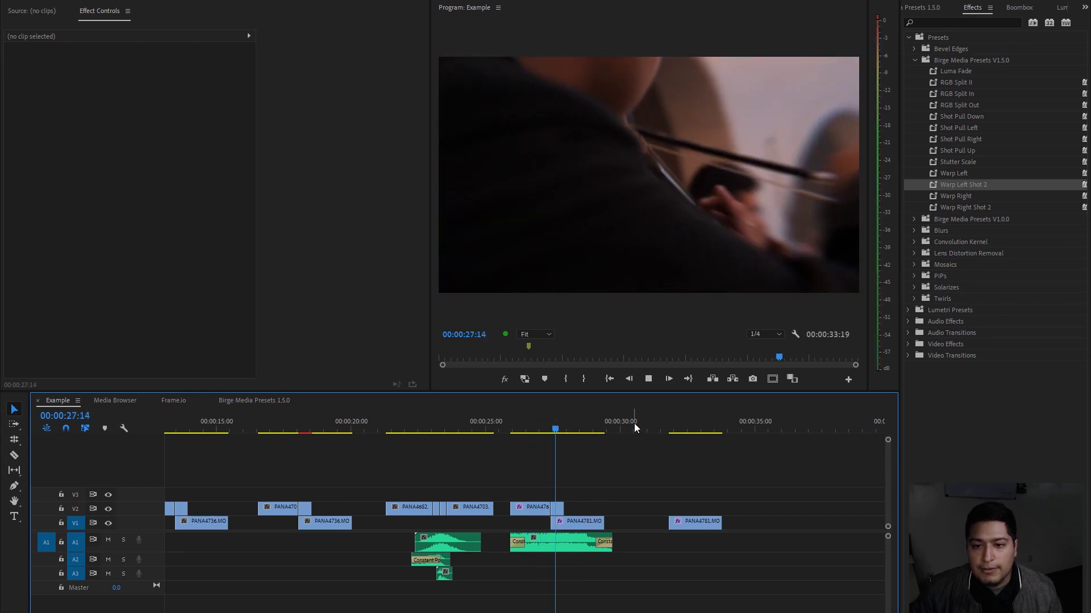
pyautogui.press('space')
pyautogui.moveTo(565, 423); pyautogui.dragTo(527, 431)
pyautogui.press('space')
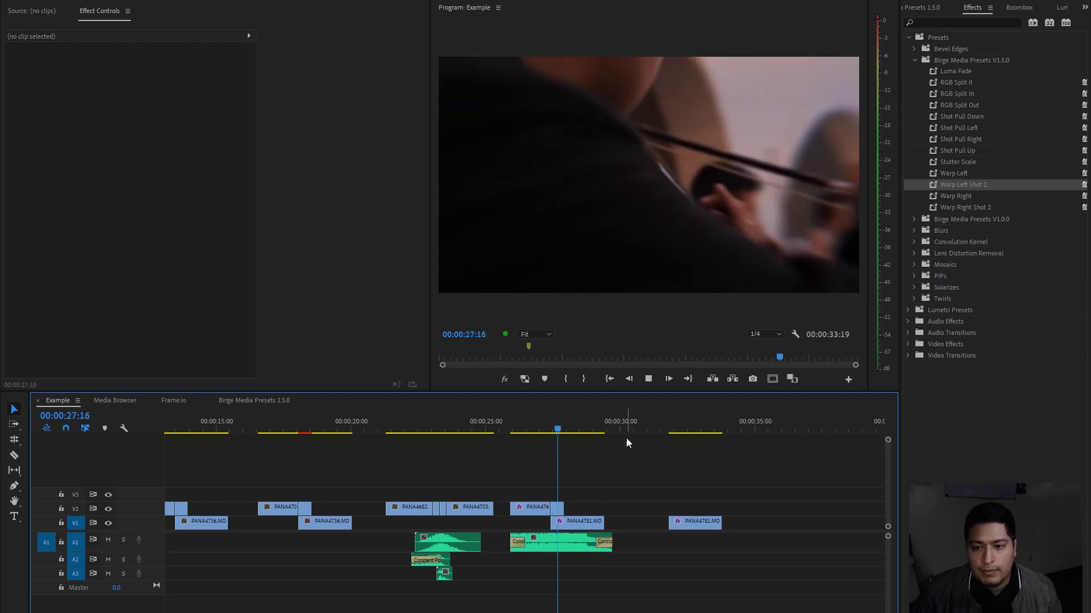
pyautogui.press('space')
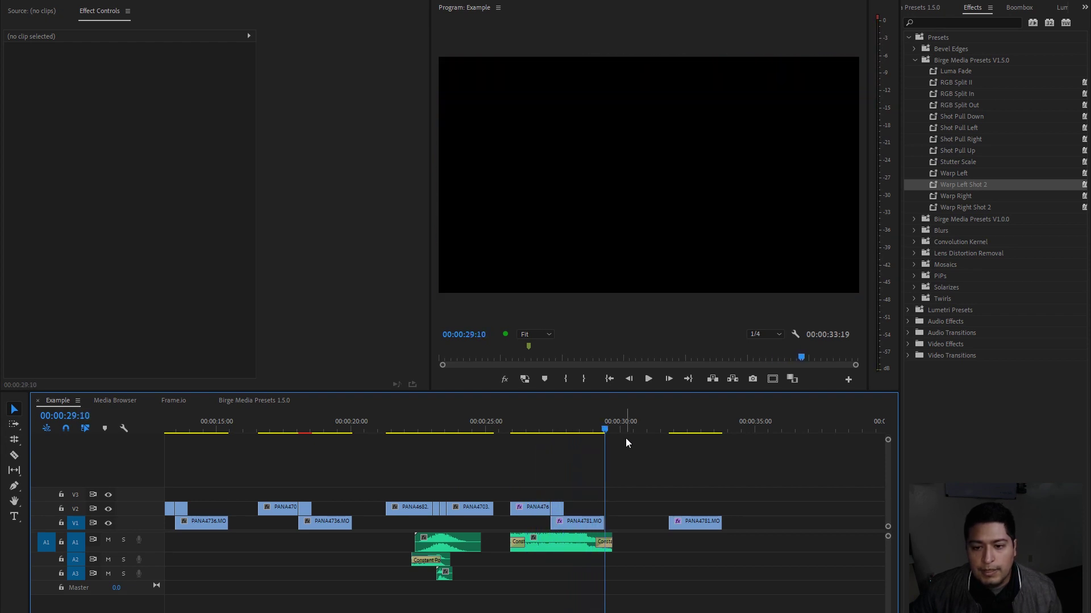
# Step: Scrub to 00:00:27:22, load the short PANA4760.MOV segment into the source monitor, and pick out the Stutter Scale preset for it
pyautogui.moveTo(583, 432); pyautogui.dragTo(568, 435)
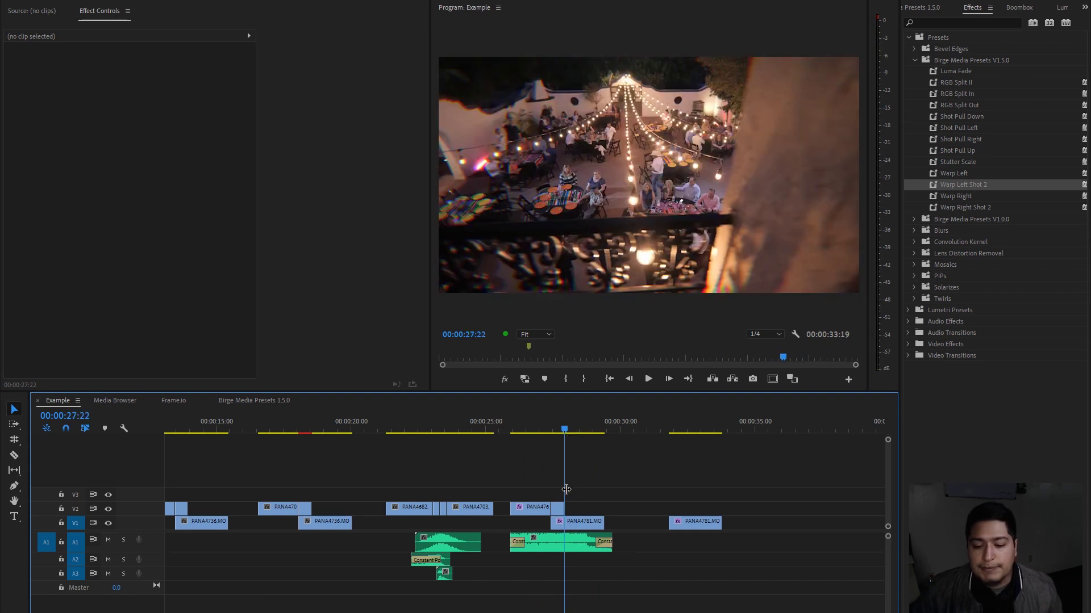
pyautogui.doubleClick(557, 508)
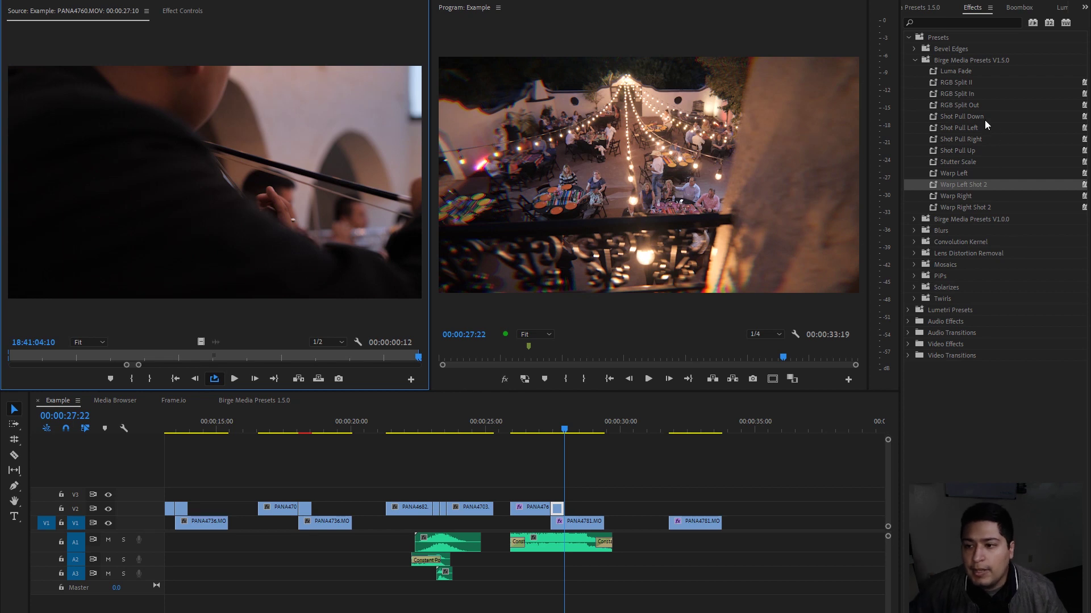
pyautogui.click(961, 164)
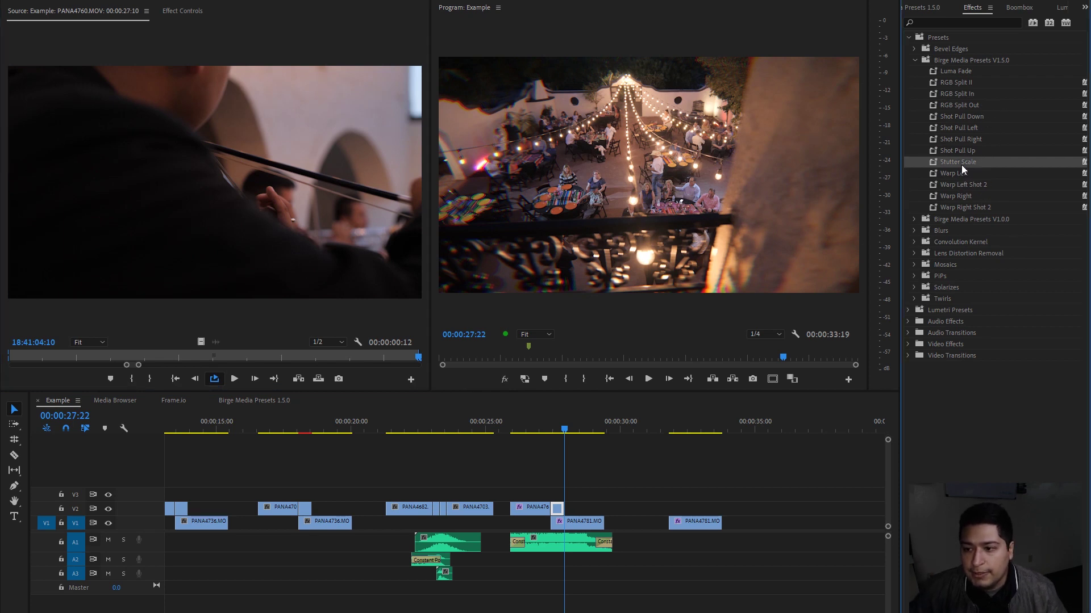
pyautogui.moveTo(934, 162); pyautogui.dragTo(975, 164)
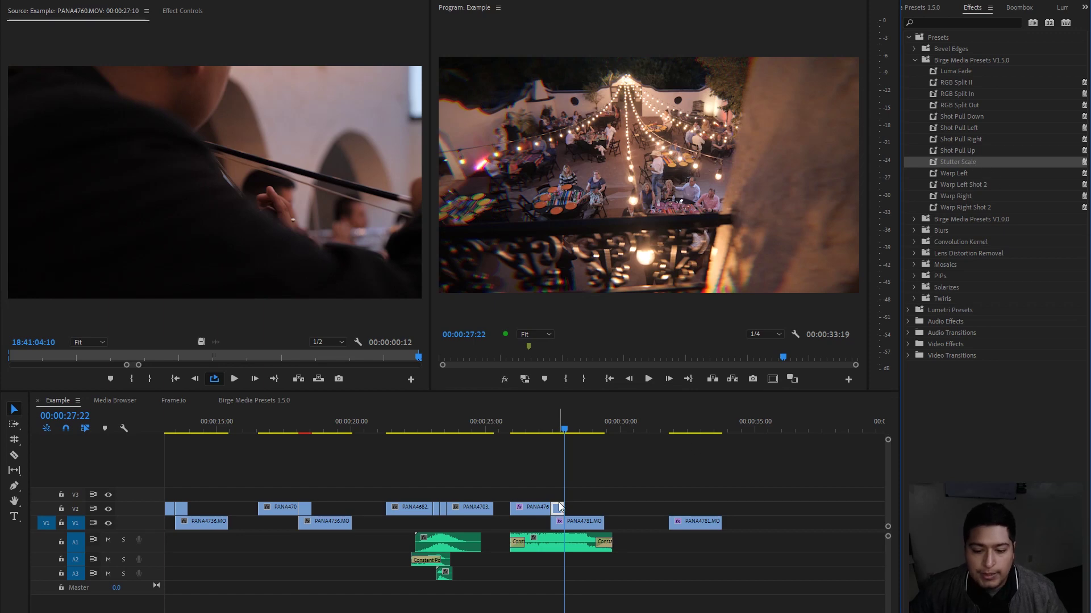
# Step: Play back the short PANA4760.MOV segment and its transition to review the Stutter Scale motion
pyautogui.click(598, 454)
pyautogui.press('j')
pyautogui.press('space')
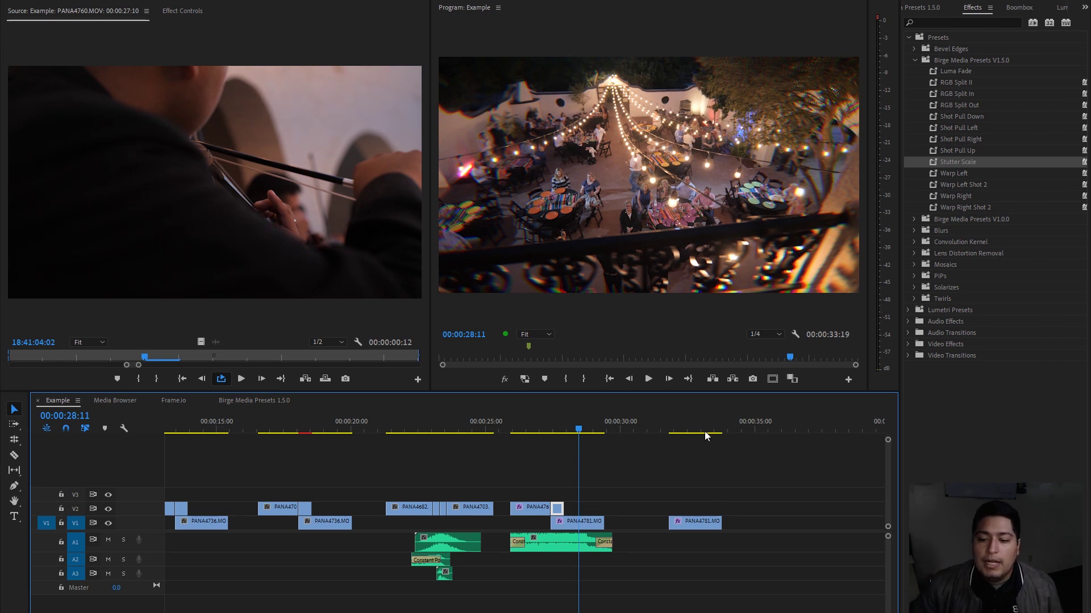
# Step: Compare the PANA4781.MOV clip near 00:00:32:11 with its effects muted and enabled, then scrub back to 00:00:32:03
pyautogui.click(687, 425)
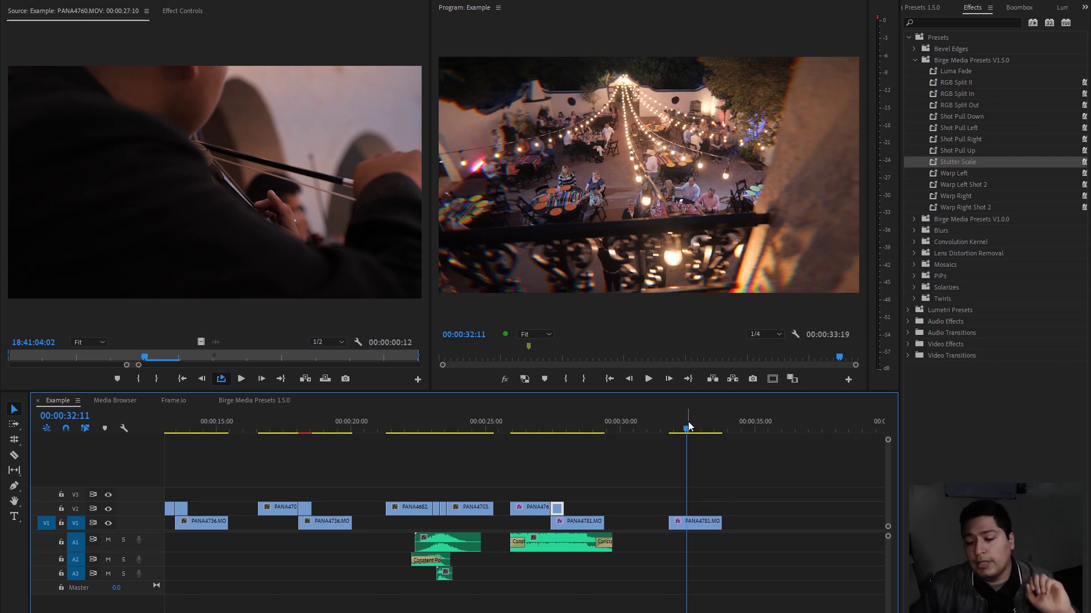
pyautogui.click(684, 521)
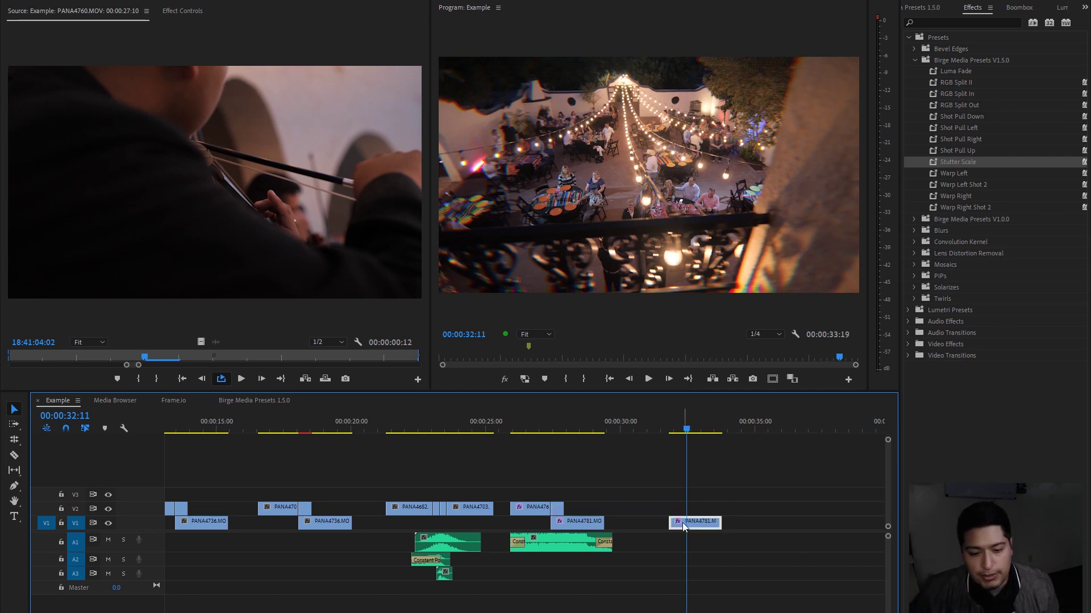
pyautogui.click(505, 381)
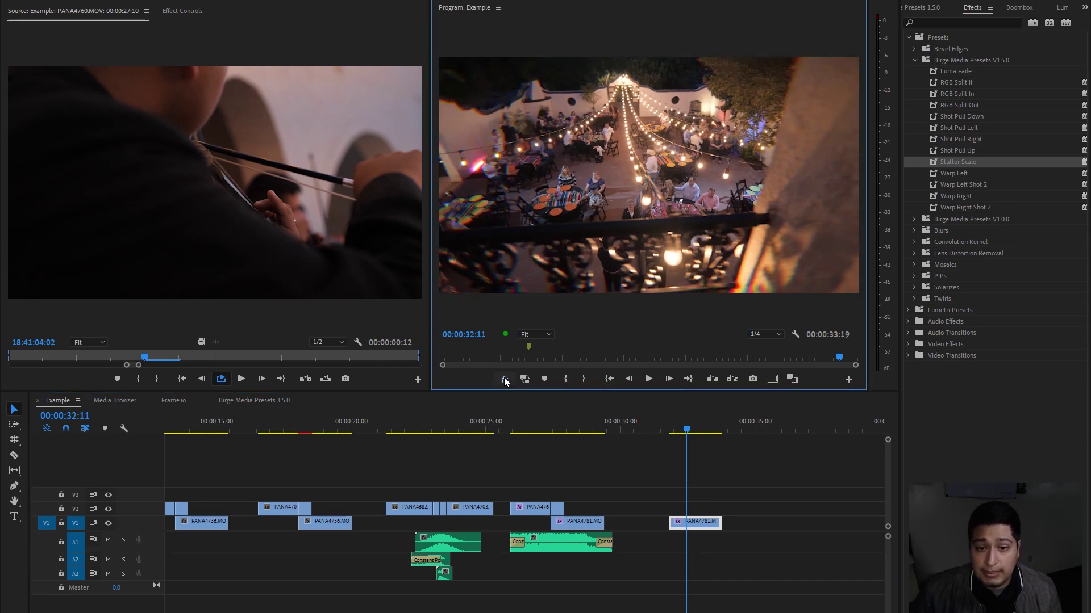
pyautogui.click(505, 382)
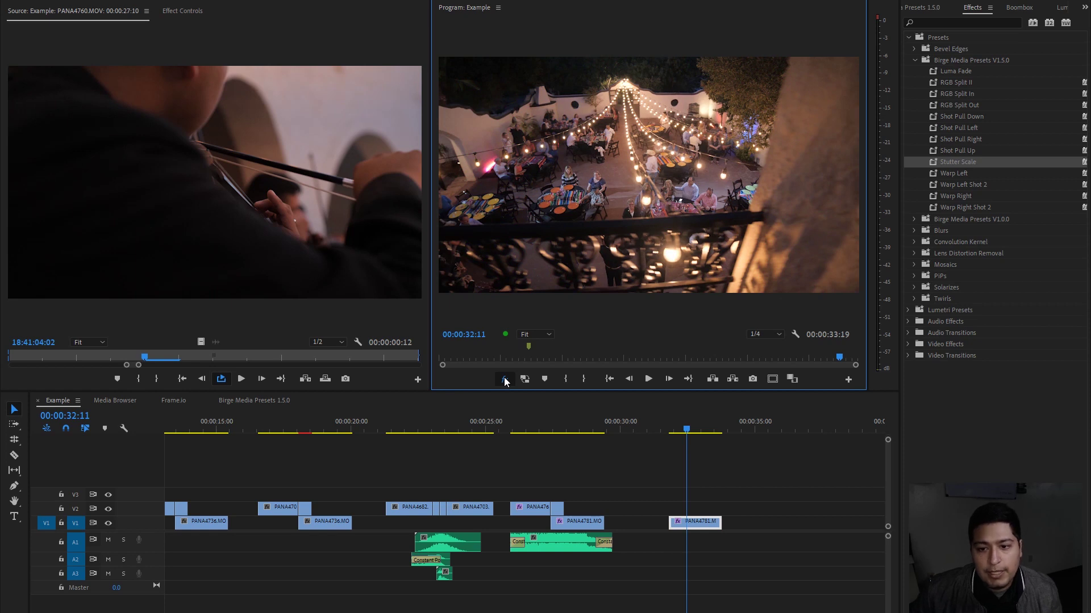
pyautogui.click(505, 381)
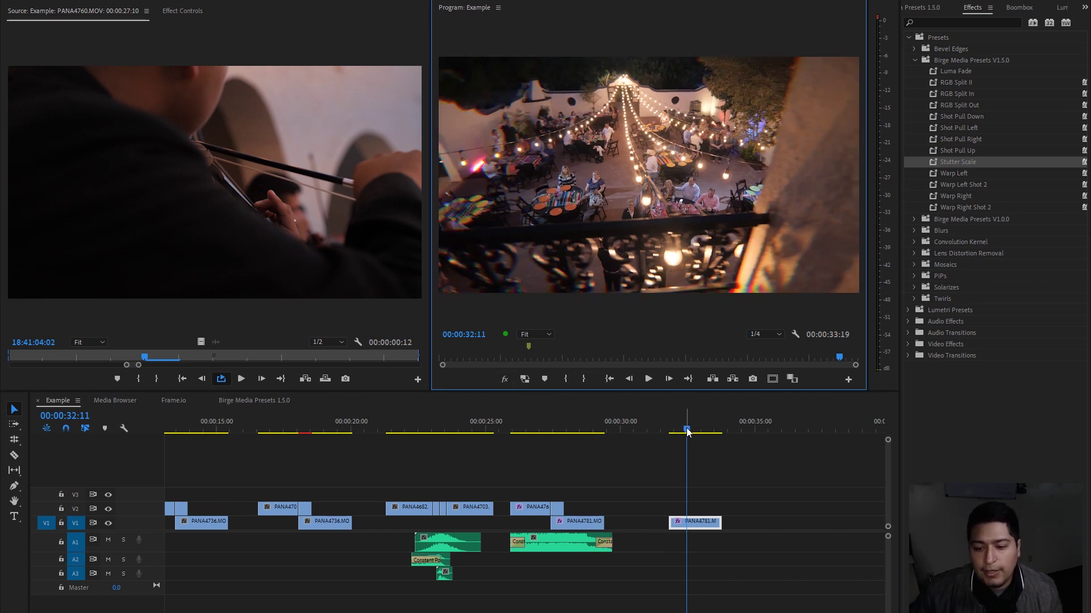
pyautogui.moveTo(687, 432); pyautogui.dragTo(677, 430)
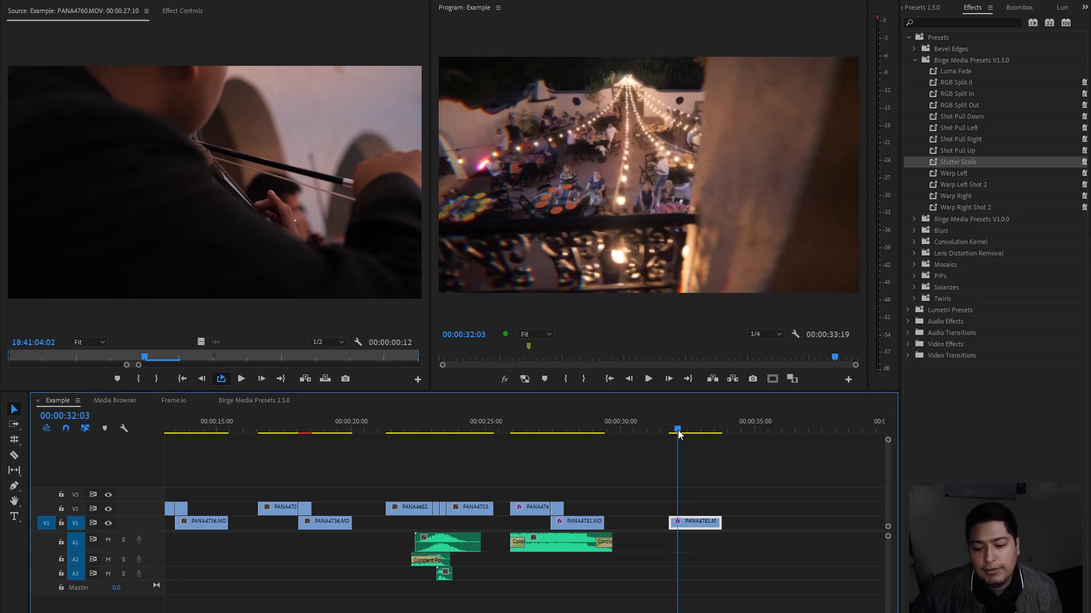
# Step: Apply the RGB Split II preset to the short V2 clip at 00:00:18:04 and check the frame there
pyautogui.click(965, 82)
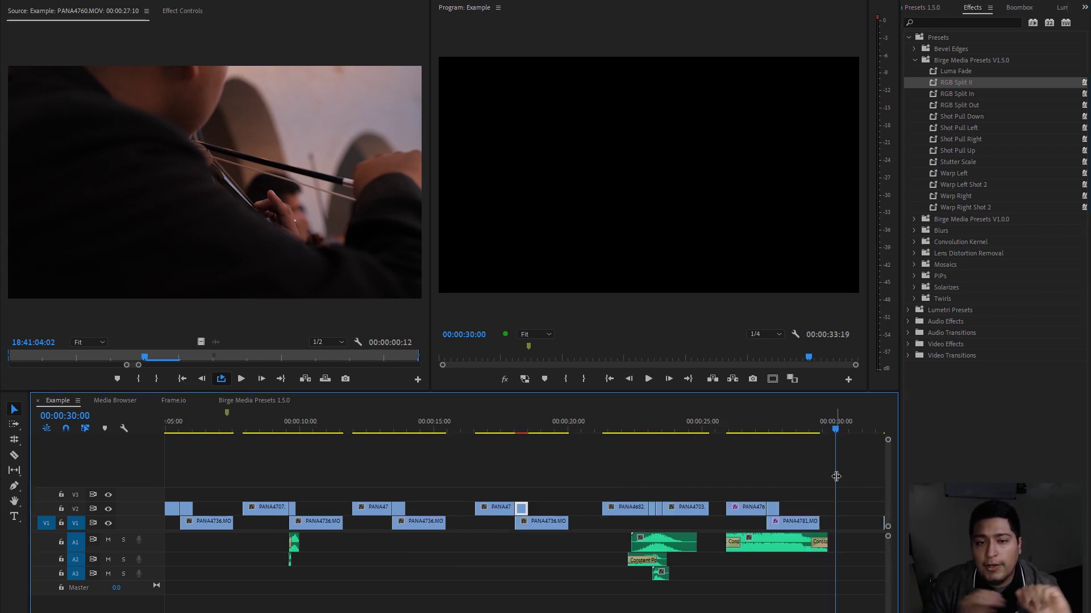
pyautogui.hotkey('ctrl', 's')
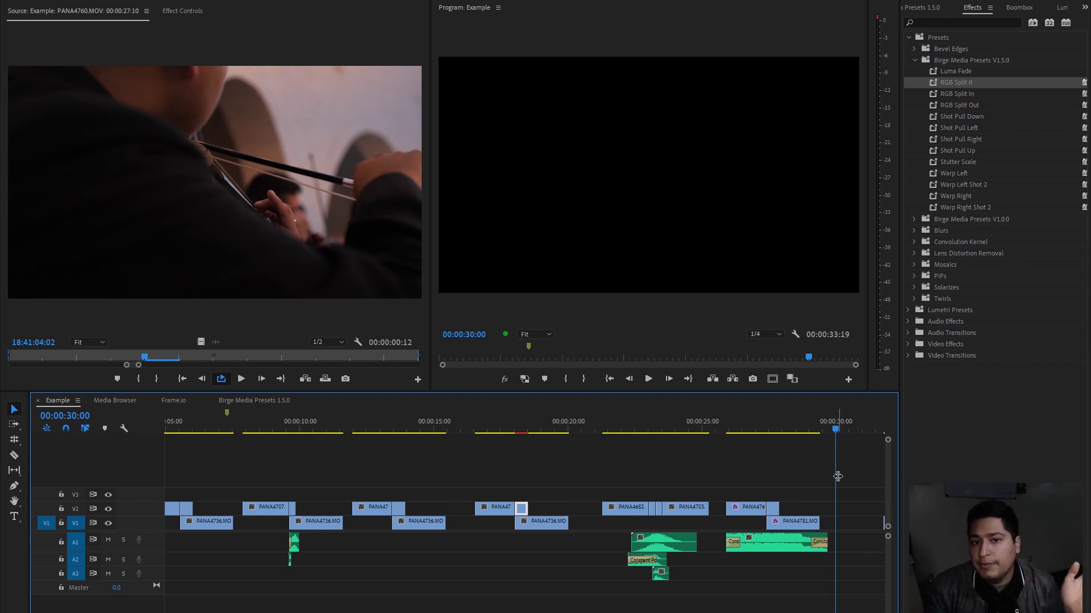
pyautogui.click(406, 429)
pyautogui.moveTo(407, 428); pyautogui.dragTo(520, 431)
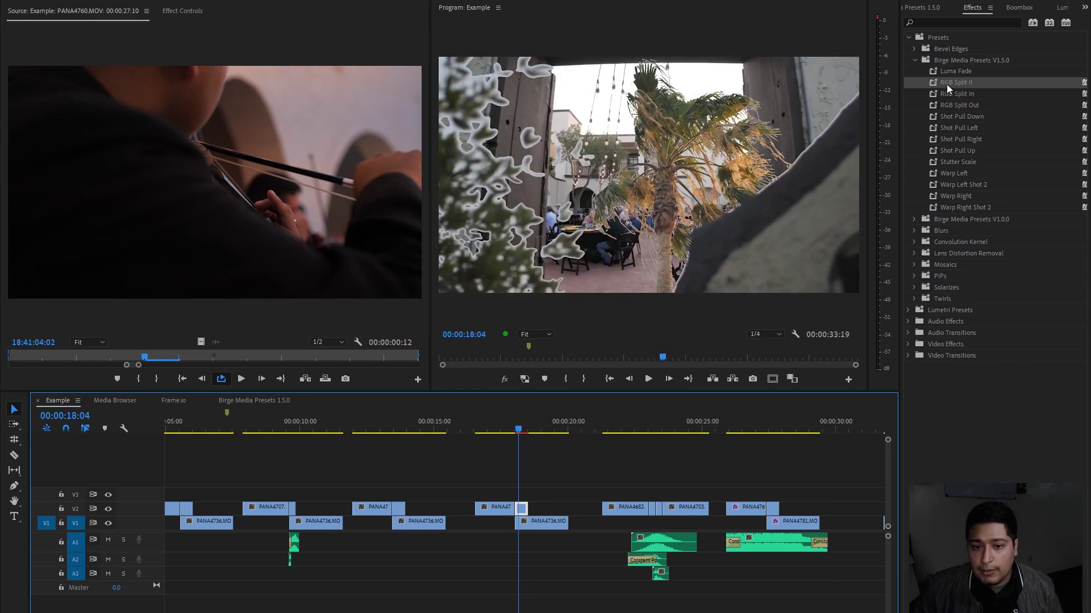
pyautogui.moveTo(945, 84); pyautogui.dragTo(528, 510)
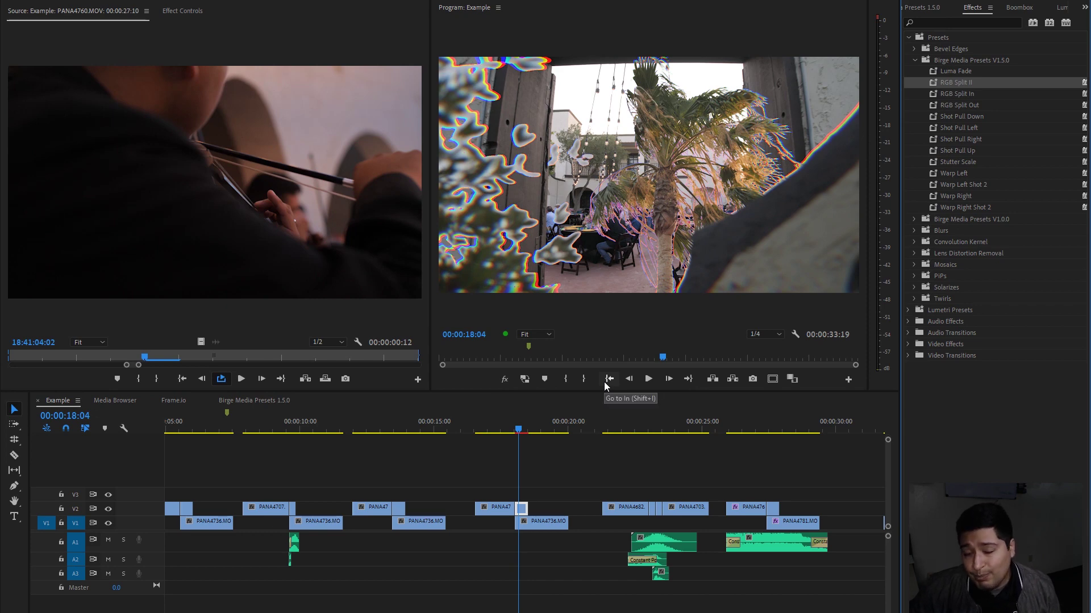
pyautogui.click(518, 430)
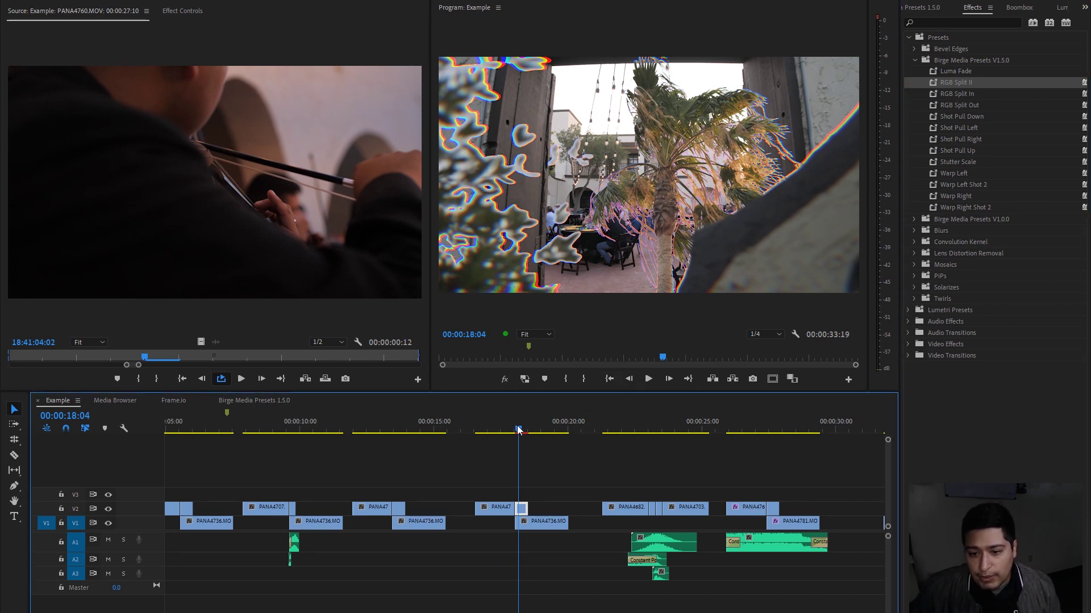
pyautogui.moveTo(518, 430); pyautogui.dragTo(519, 434)
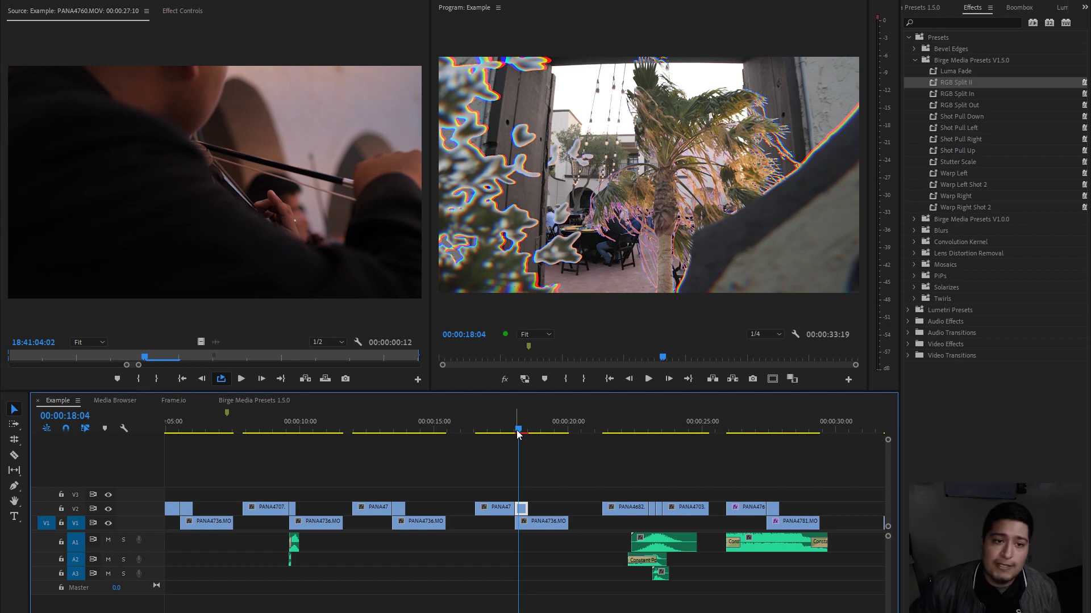
# Step: Try the RGB Split II preset on the short V2 clips at 00:00:23:03 and 00:00:23:09
pyautogui.click(651, 425)
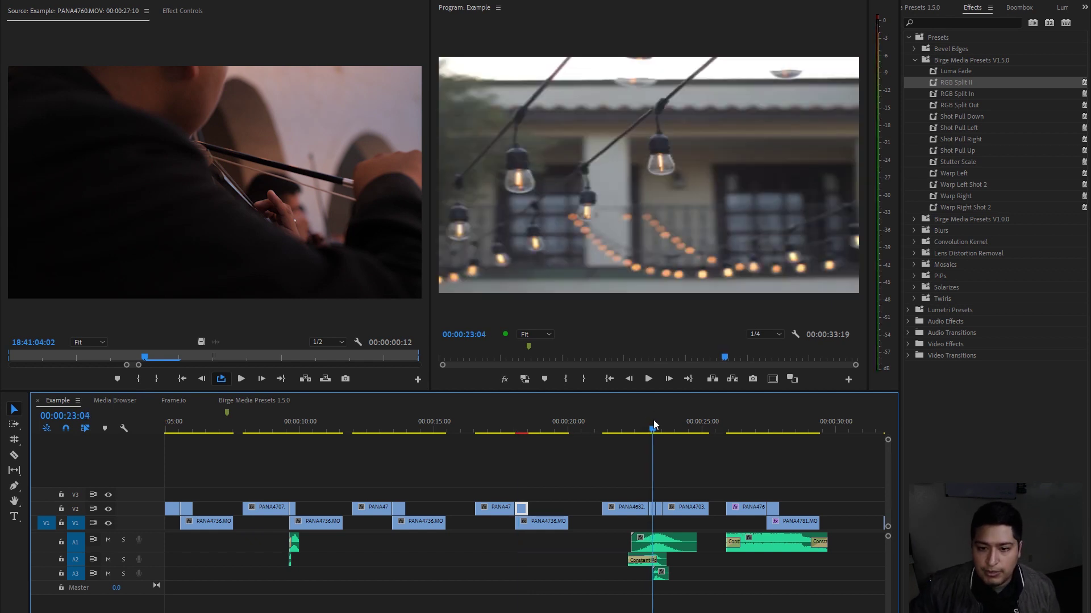
pyautogui.moveTo(954, 82); pyautogui.dragTo(668, 516)
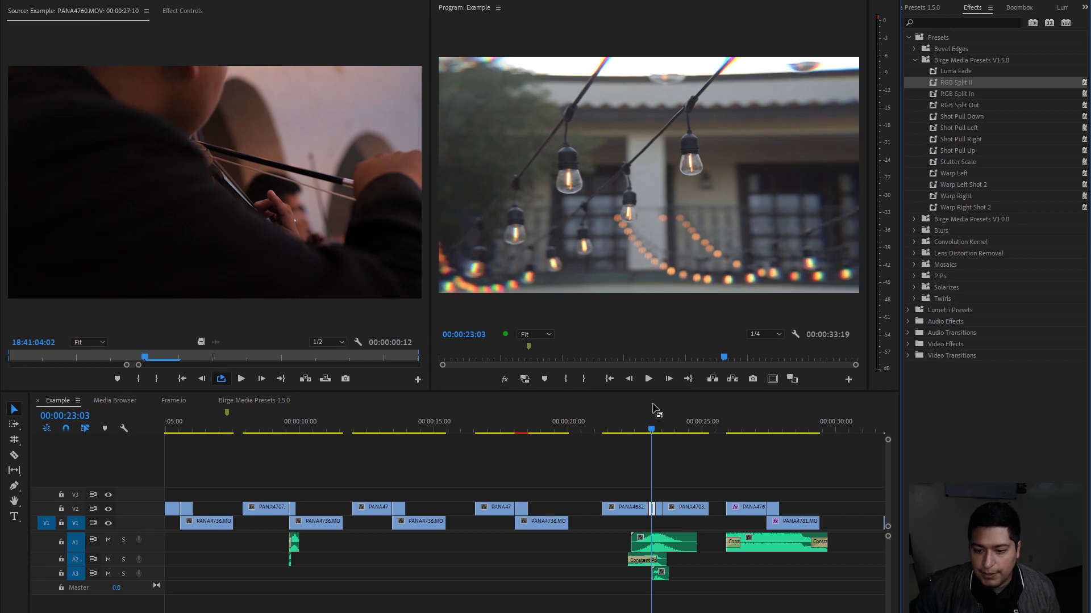
pyautogui.moveTo(652, 430); pyautogui.dragTo(657, 431)
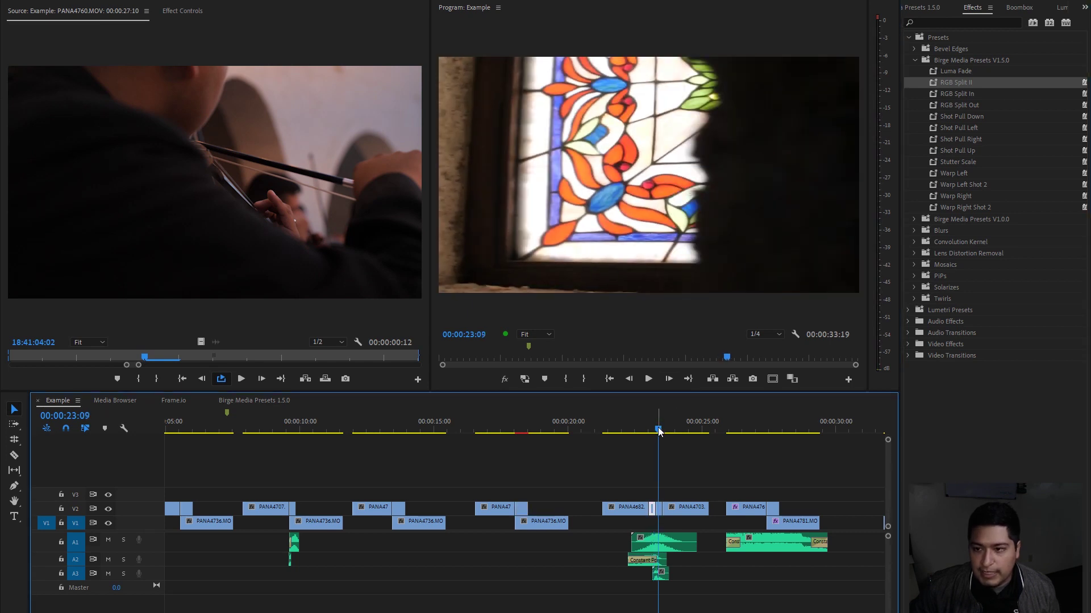
pyautogui.moveTo(931, 84); pyautogui.dragTo(690, 516)
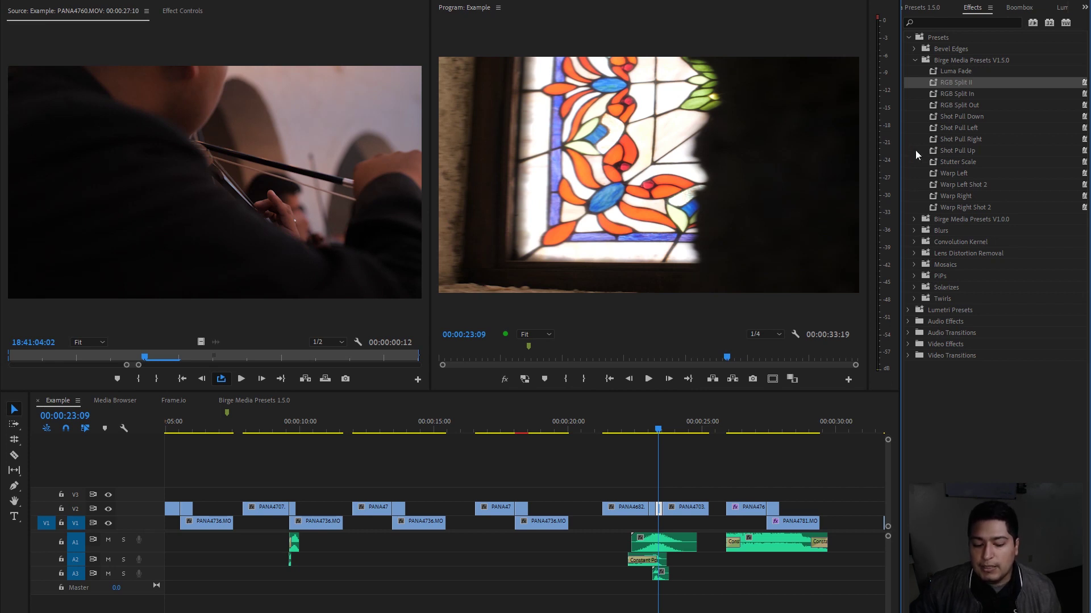
# Step: Apply the RGB Split In preset to the short V2 clip at 00:00:23:03 and scrub to 00:00:23:05 to review it
pyautogui.click(933, 95)
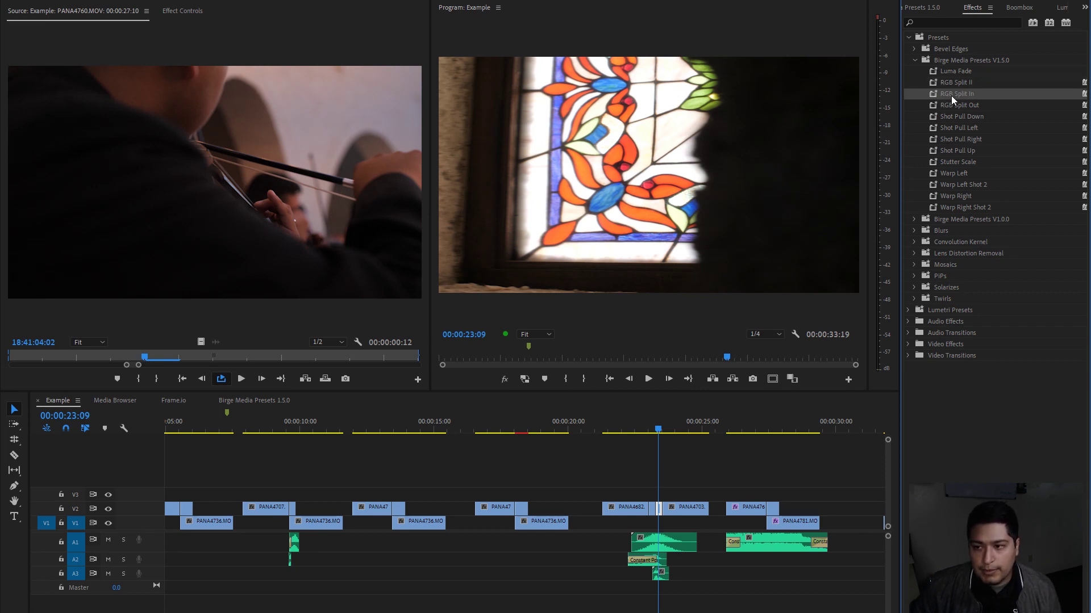
pyautogui.moveTo(932, 96)
pyautogui.mouseDown()
pyautogui.moveTo(645, 535)
pyautogui.moveTo(652, 511)
pyautogui.moveTo(964, 149)
pyautogui.moveTo(948, 98)
pyautogui.mouseUp()
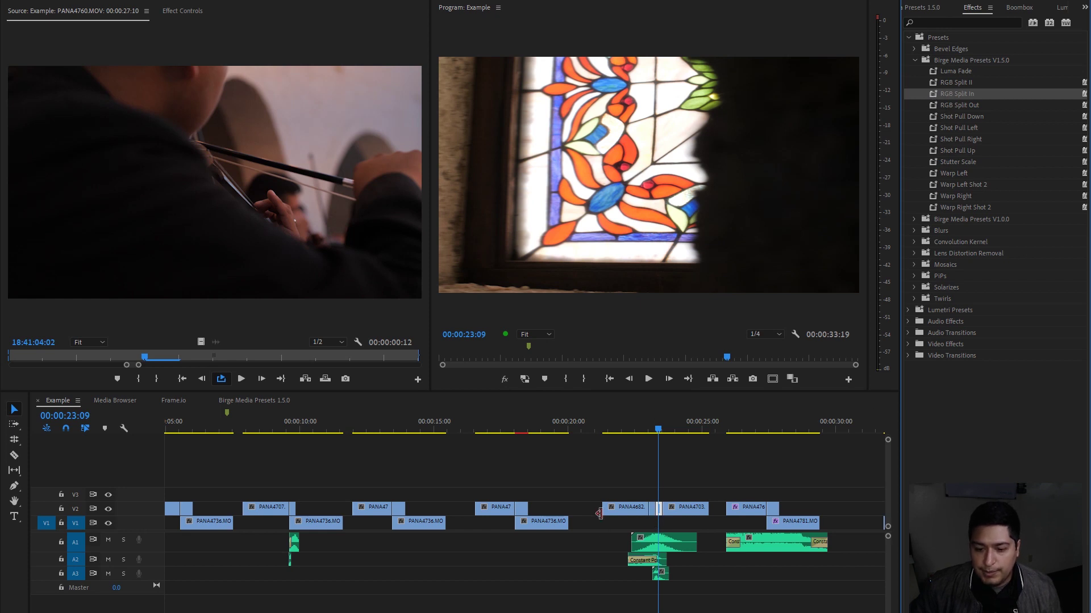
pyautogui.click(652, 429)
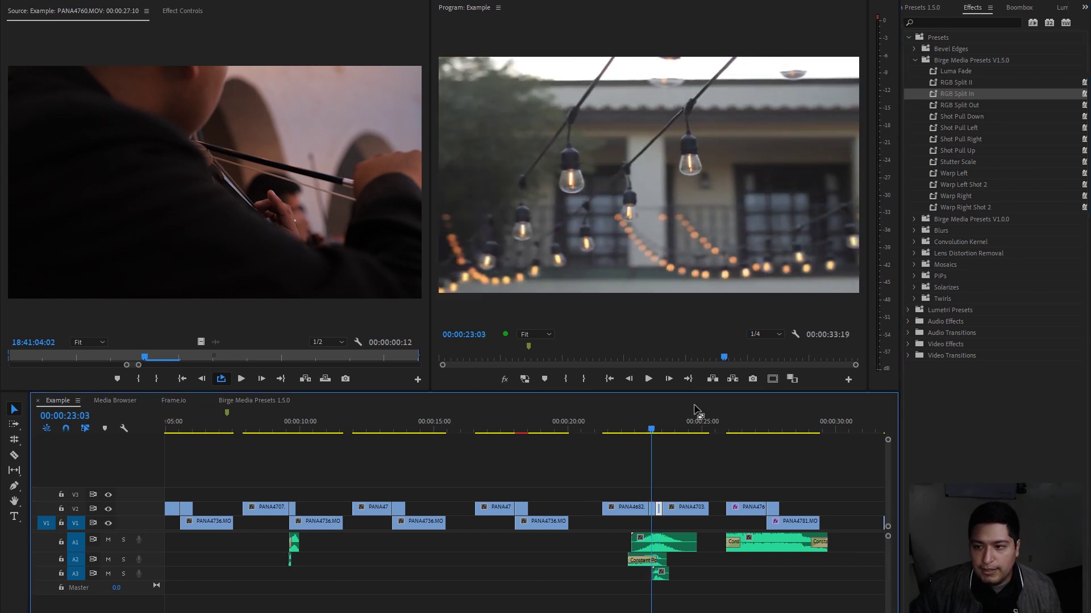
pyautogui.moveTo(935, 93); pyautogui.dragTo(678, 511)
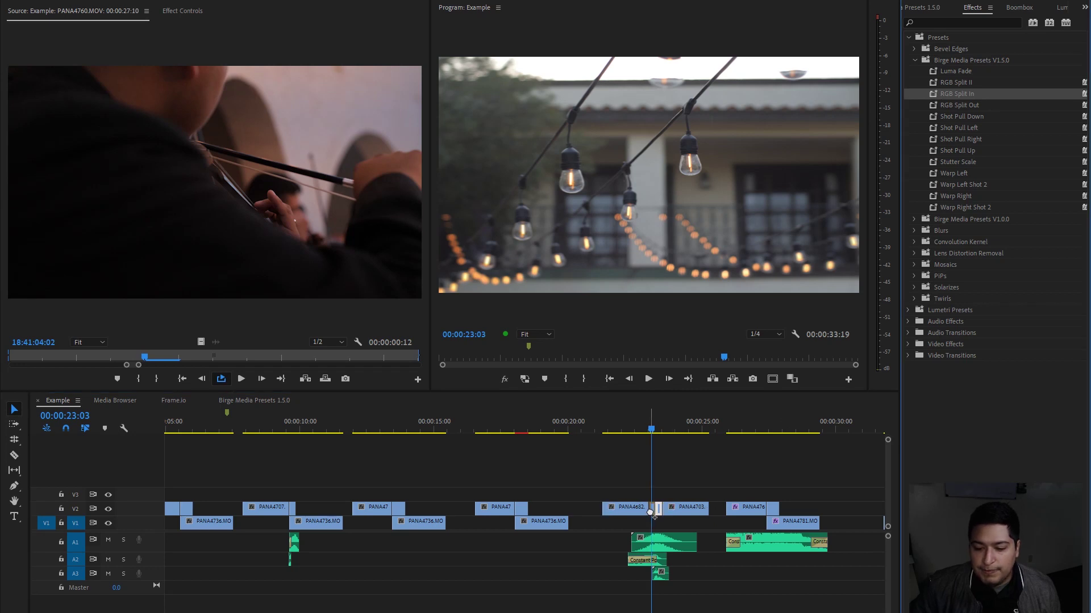
pyautogui.click(649, 429)
pyautogui.moveTo(650, 430); pyautogui.dragTo(655, 430)
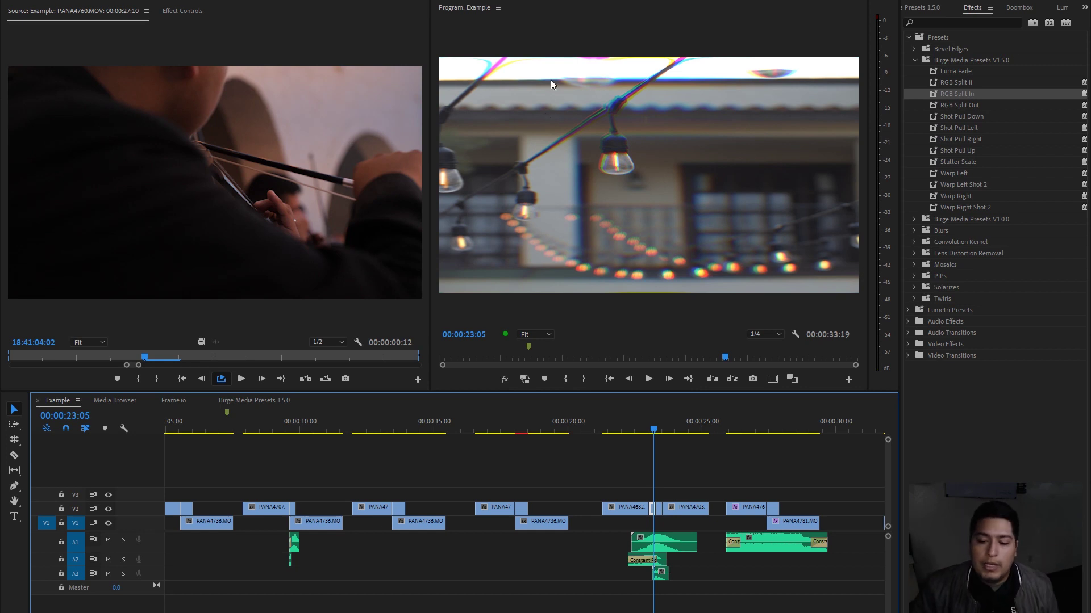
# Step: Apply the RGB Split Out preset to the short V2 clip at 00:00:23:09 and scrub to 00:00:23:13 to review it
pyautogui.moveTo(653, 430); pyautogui.dragTo(658, 508)
pyautogui.click(952, 106)
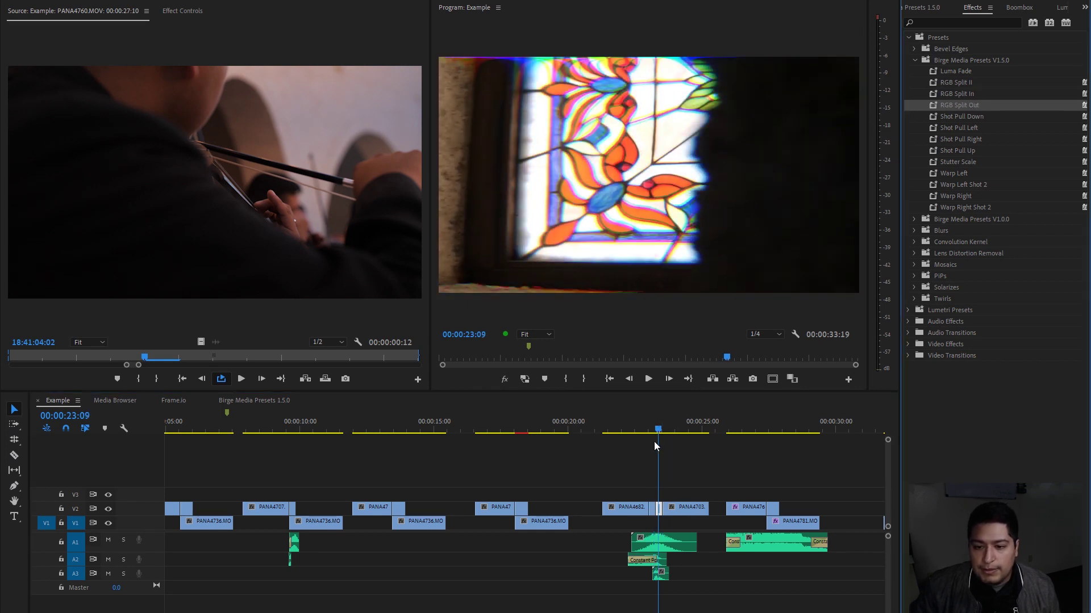
pyautogui.moveTo(659, 433)
pyautogui.mouseDown()
pyautogui.moveTo(672, 441)
pyautogui.moveTo(663, 444)
pyautogui.mouseUp()
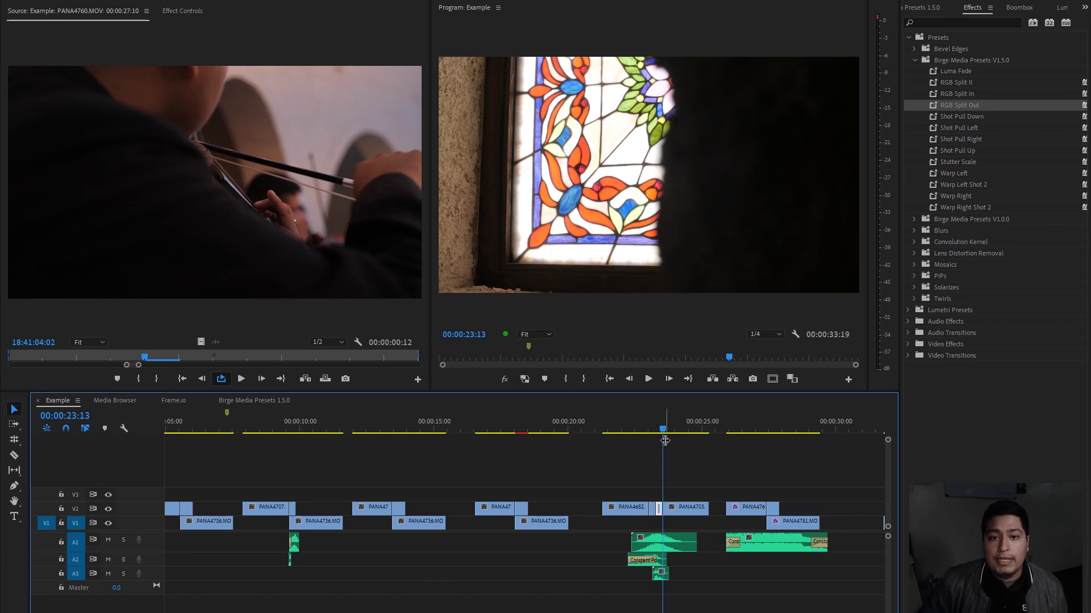
# Step: Bring the whole Example sequence into view and place the playhead at 00:00:23:18
pyautogui.press('-')
pyautogui.press('-')
pyautogui.press('-')
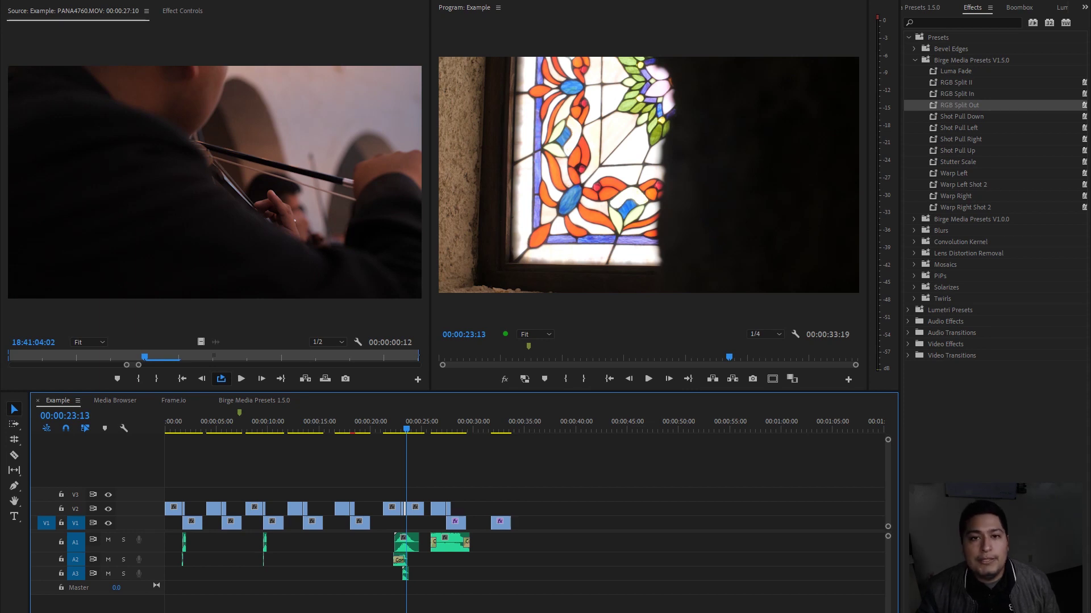
pyautogui.click(409, 430)
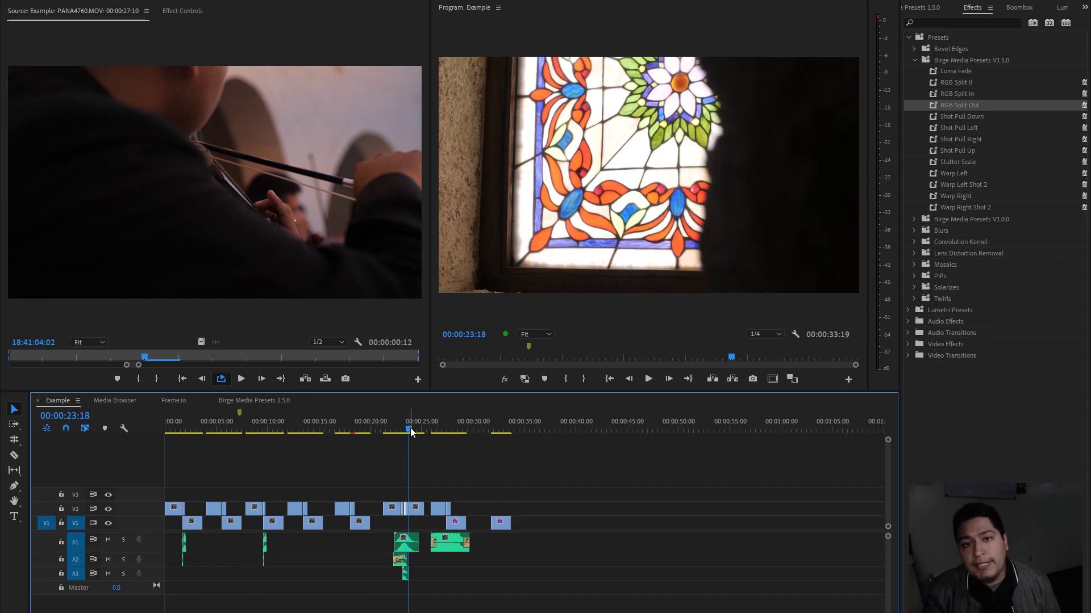